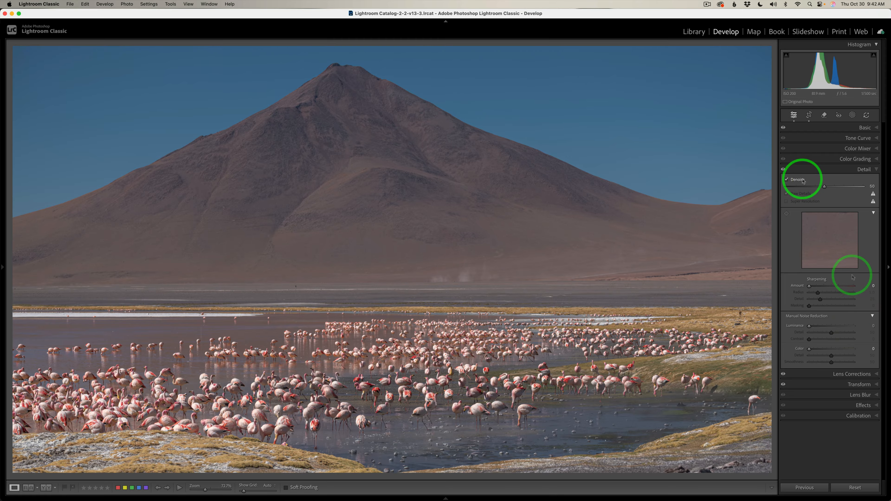
Review the photo's Detail, Lens Corrections, Transform, crop and Basic settings in the Develop module
click(842, 170)
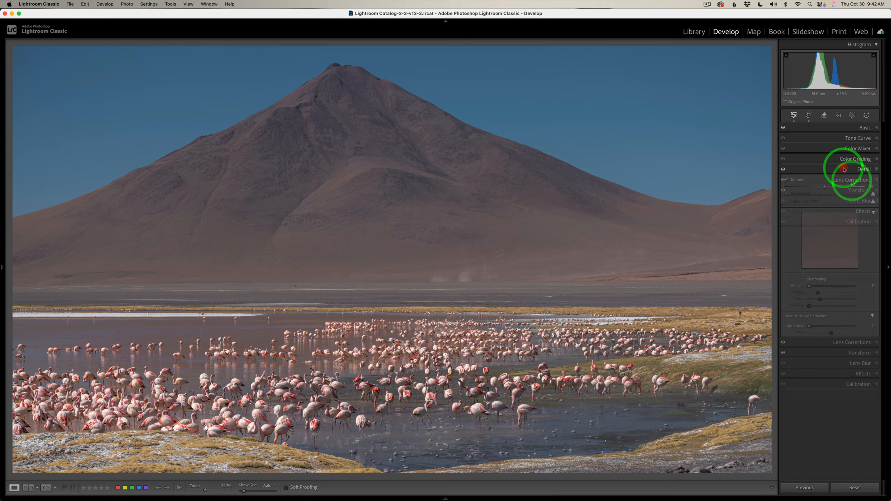
click(843, 181)
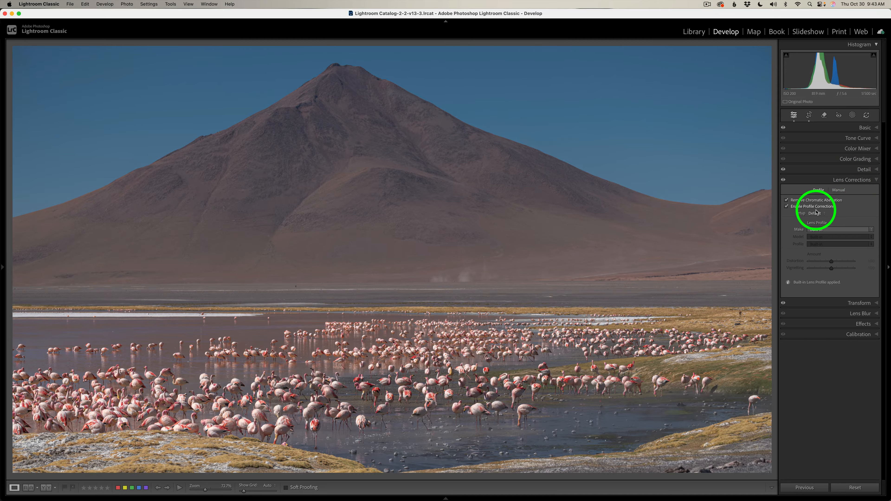
click(824, 179)
click(830, 191)
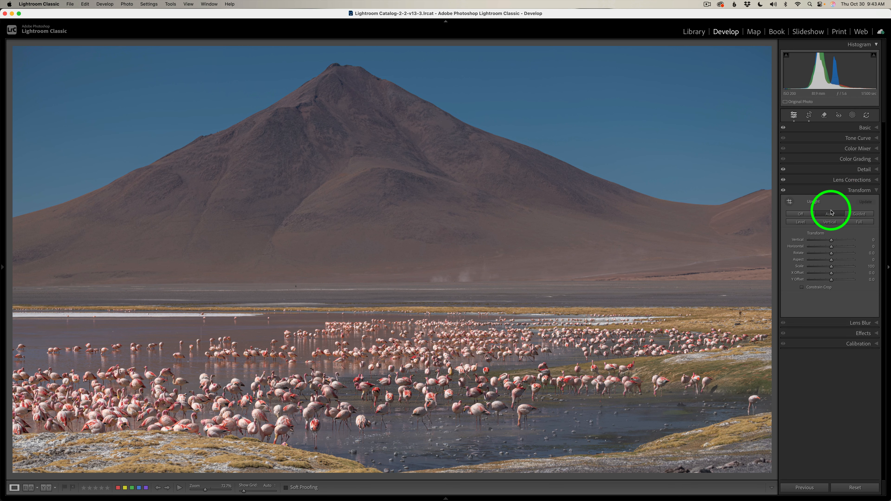
click(829, 190)
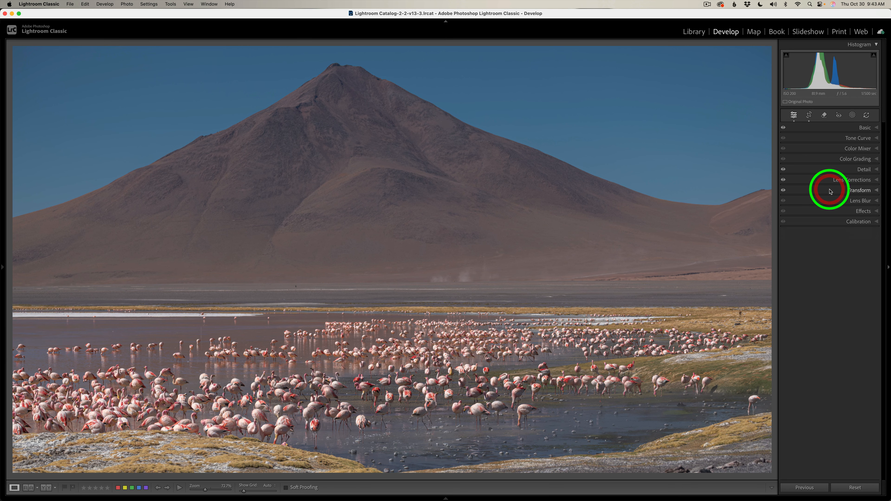
click(809, 115)
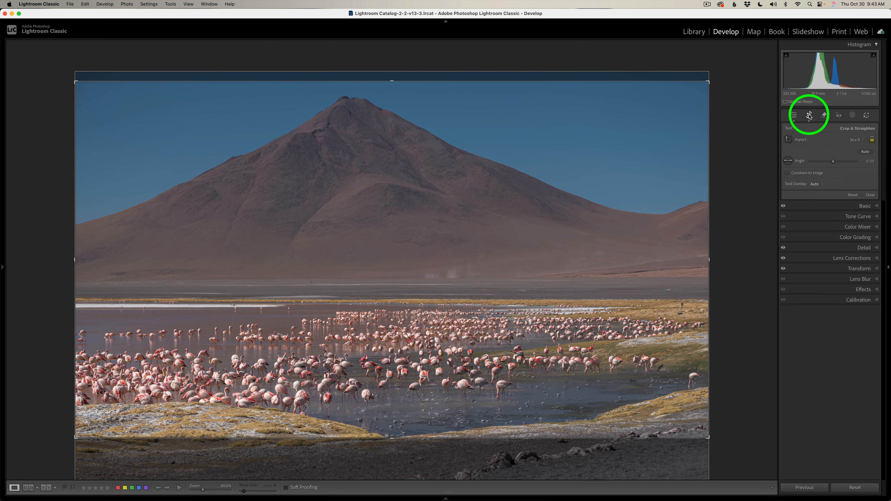
click(809, 115)
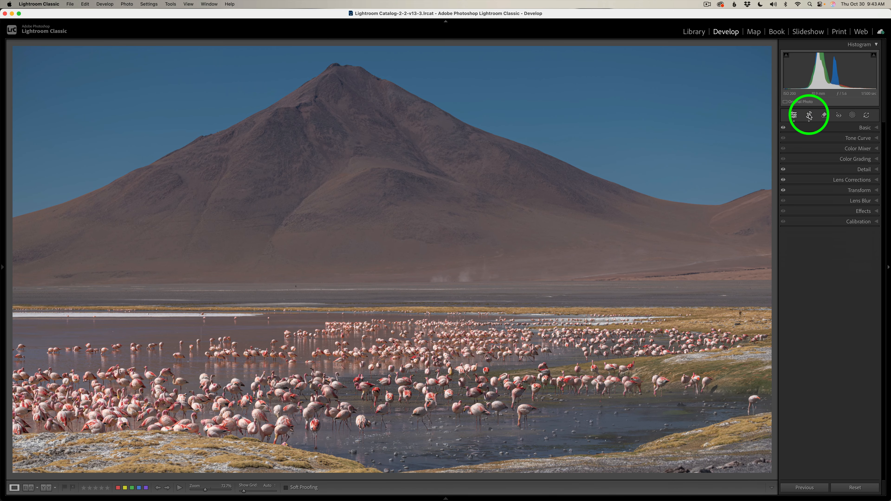
click(836, 127)
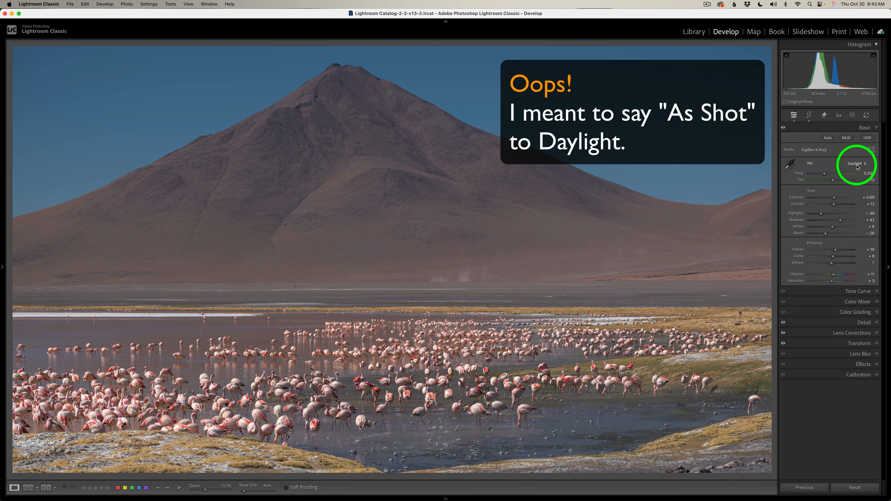
Send the flamingo landscape photo to Adobe Photoshop 2026 for editing
right_click(606, 209)
mouse_move(633, 273)
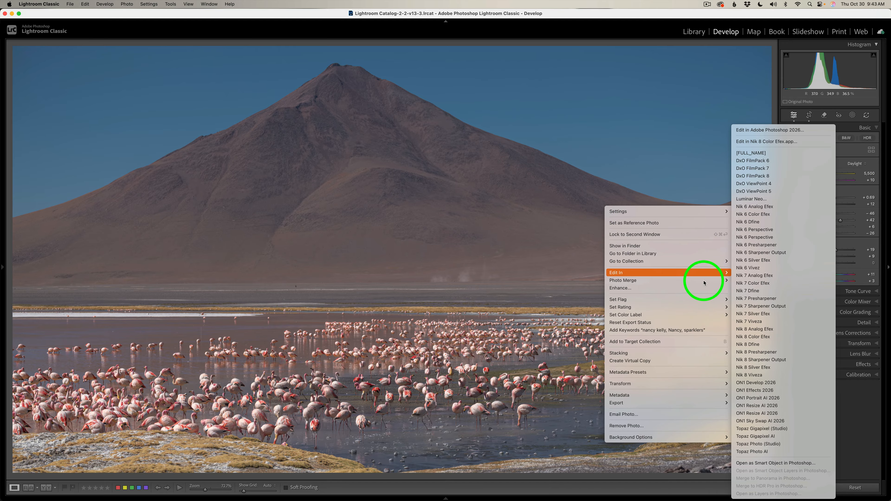
click(773, 130)
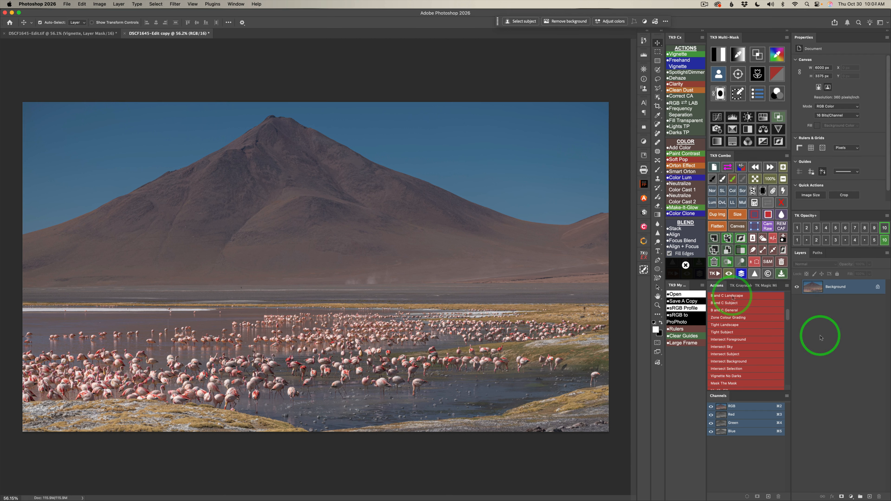
Run the B and C Landscape action and inspect the foreground layer's mask before returning to the normal image view
click(733, 298)
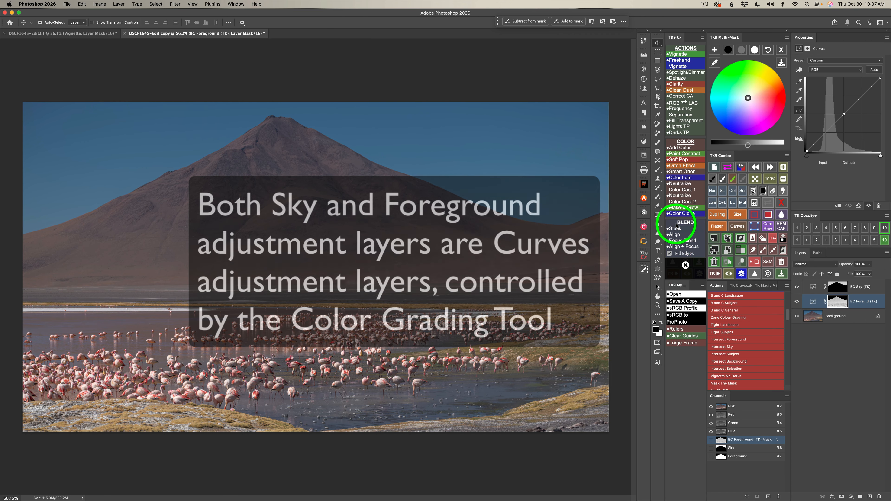
click(768, 203)
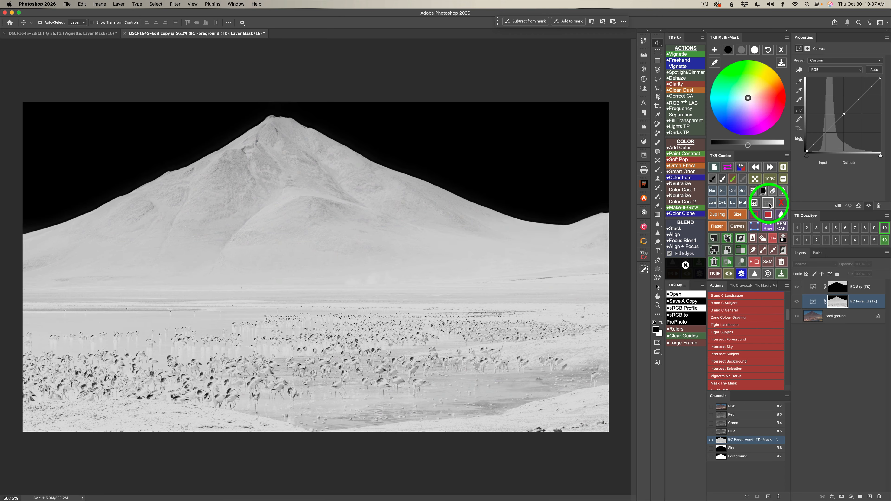
click(768, 204)
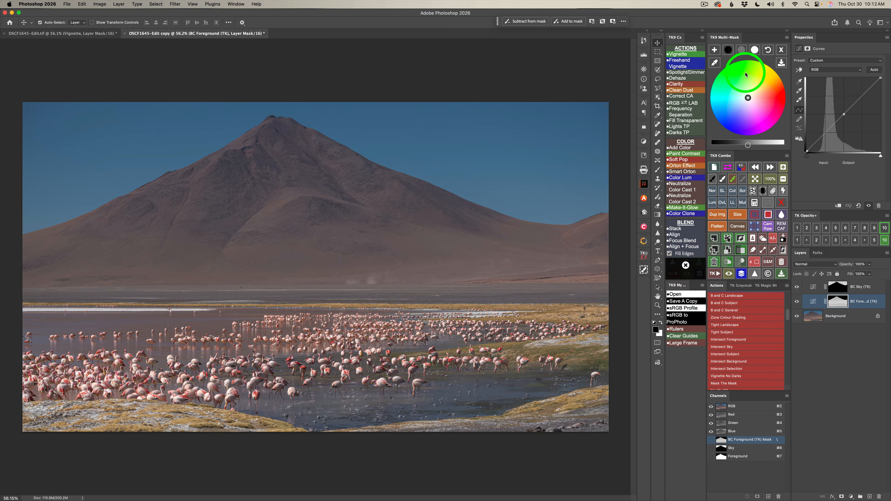
Grade the foreground layer's midtones with brightness 17, hue 54 and saturation 16 for a brighter, warmer tone
click(741, 51)
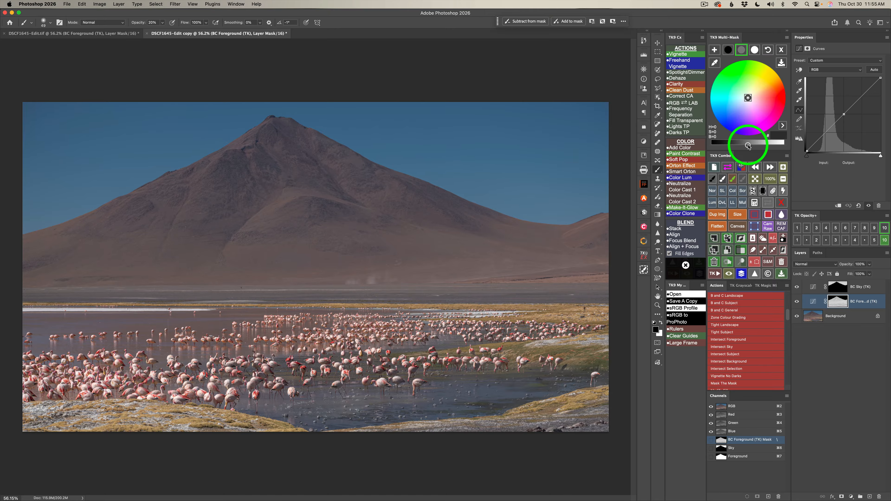
drag(749, 147, 758, 146)
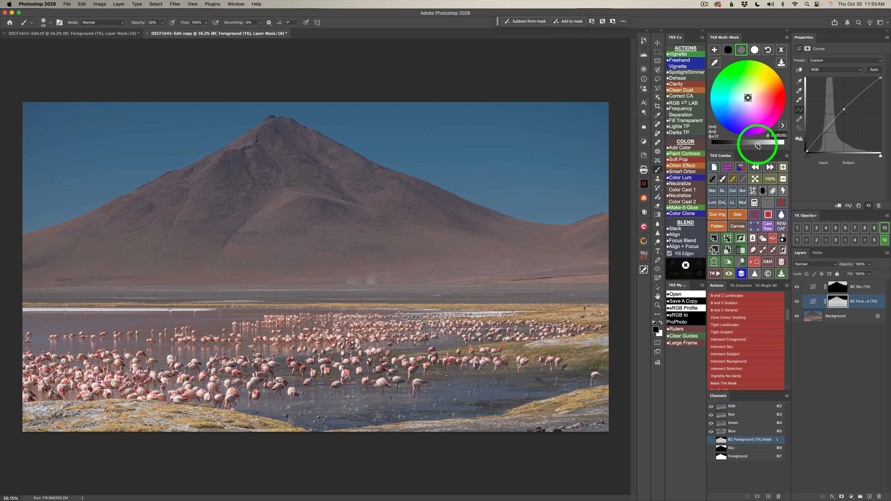
click(752, 93)
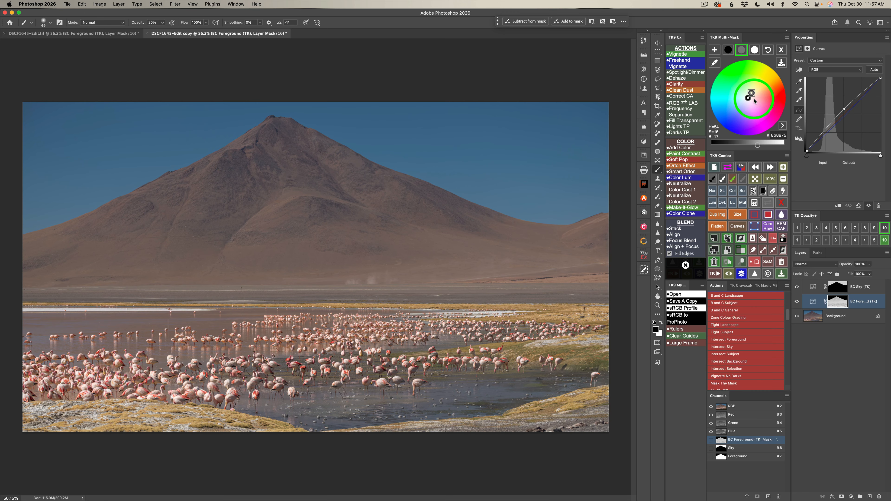
Darken the foreground layer's shadows with the color grading brightness control to deepen the contrast
click(728, 49)
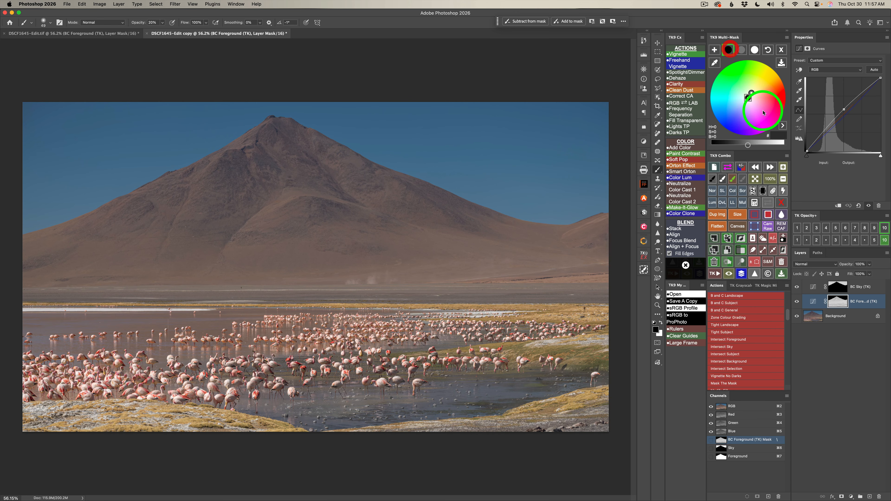
click(743, 146)
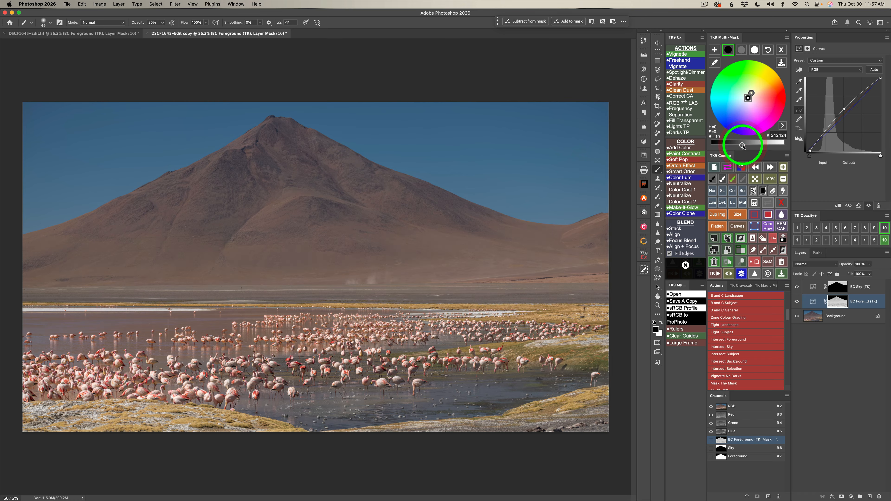
click(739, 145)
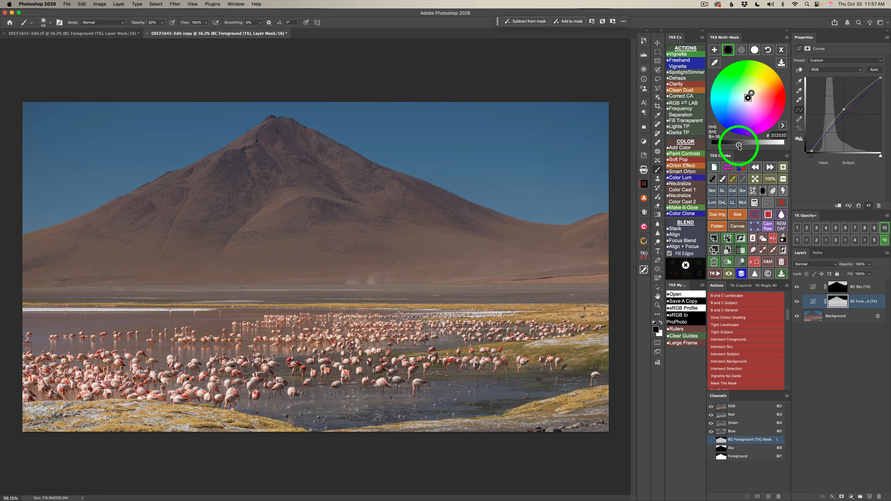
drag(738, 145, 728, 145)
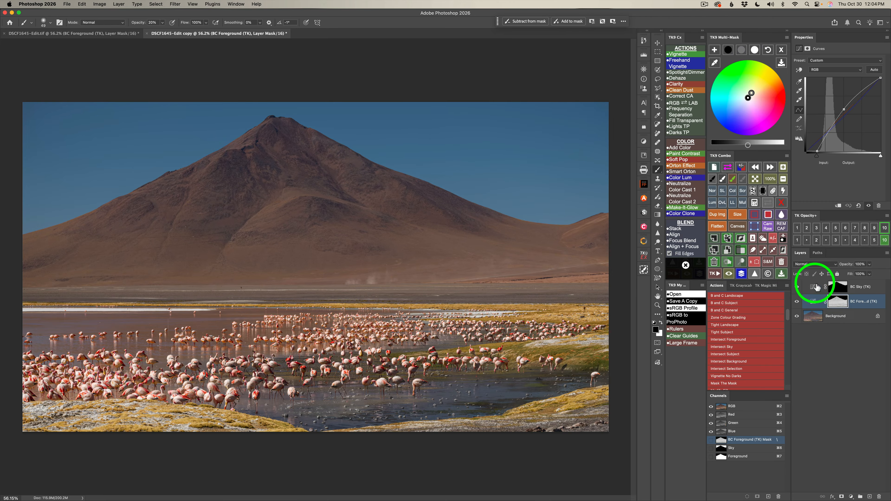
Brighten the midtones of the BC Sky (TK) layer and tint them toward blue
click(816, 287)
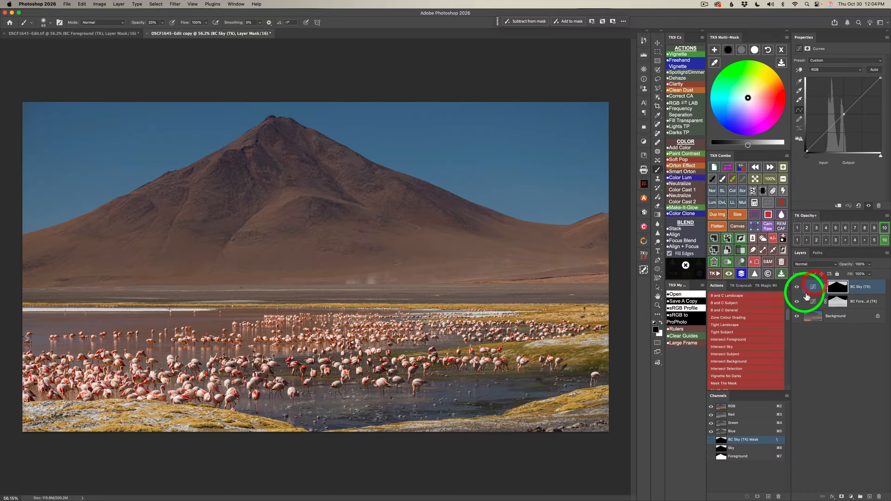
click(743, 51)
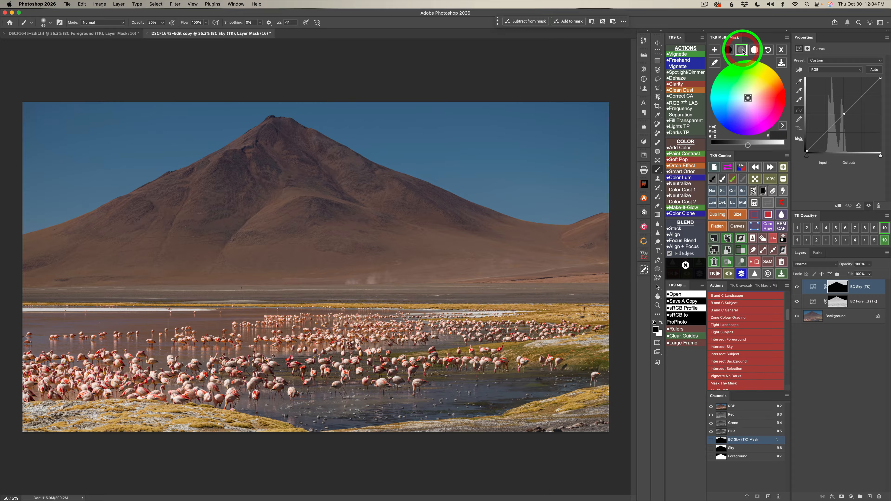
drag(748, 146, 769, 146)
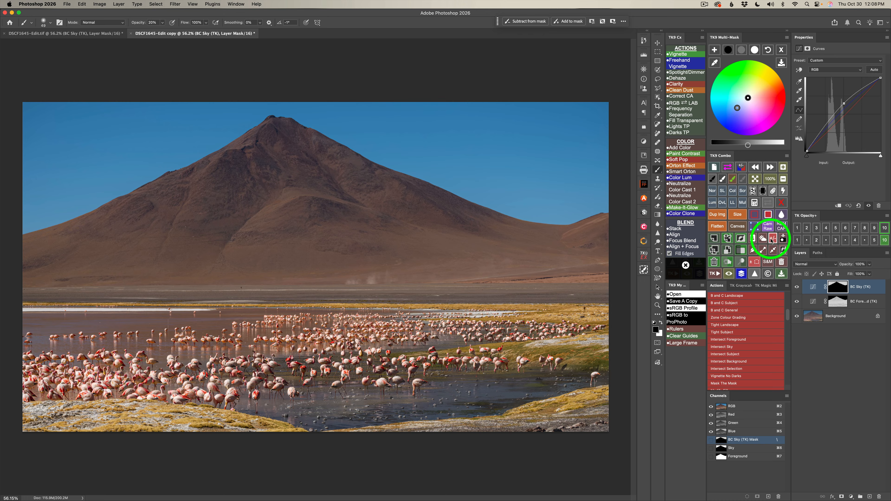
Compare the image with and without the sky and foreground adjustments, and close the color grading tool
click(741, 275)
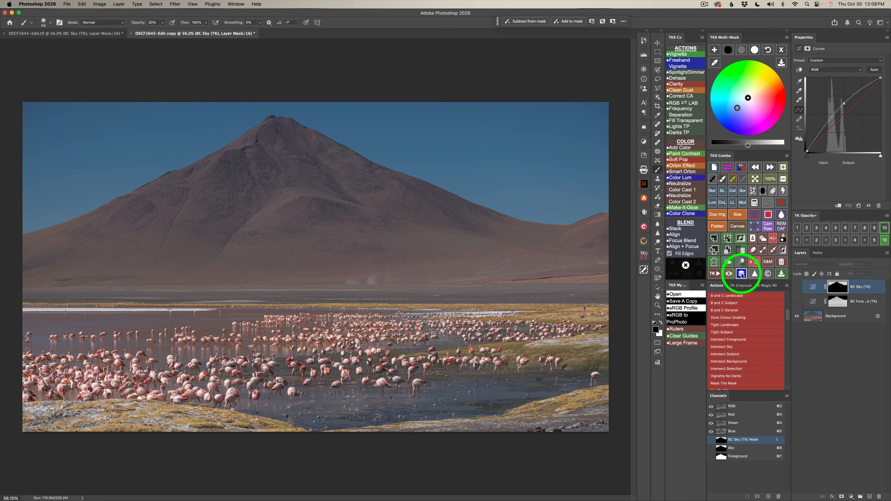
click(742, 275)
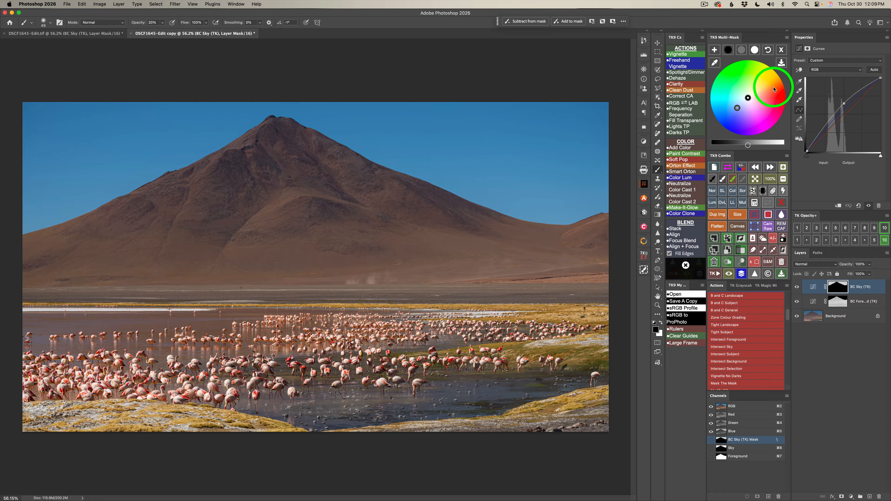
click(781, 50)
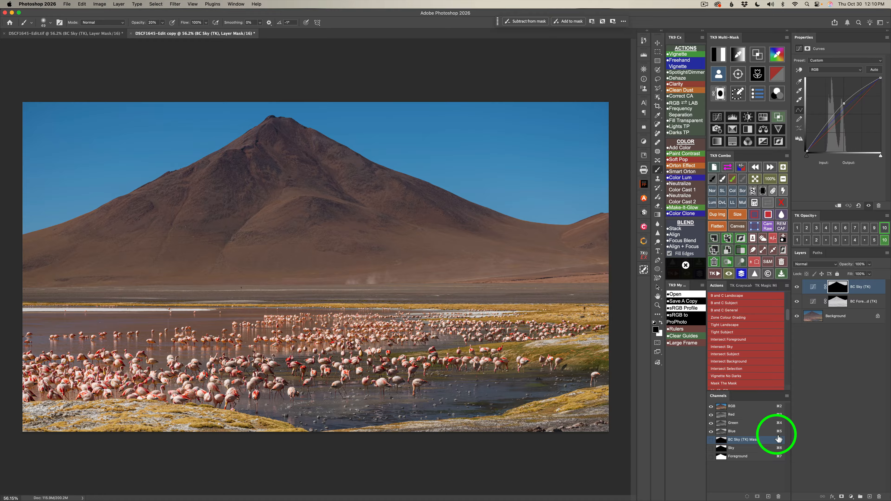
Add a Curves adjustment layer with midtones luminosity mask 1 and apply the Medium Contrast (RGB) preset
click(717, 117)
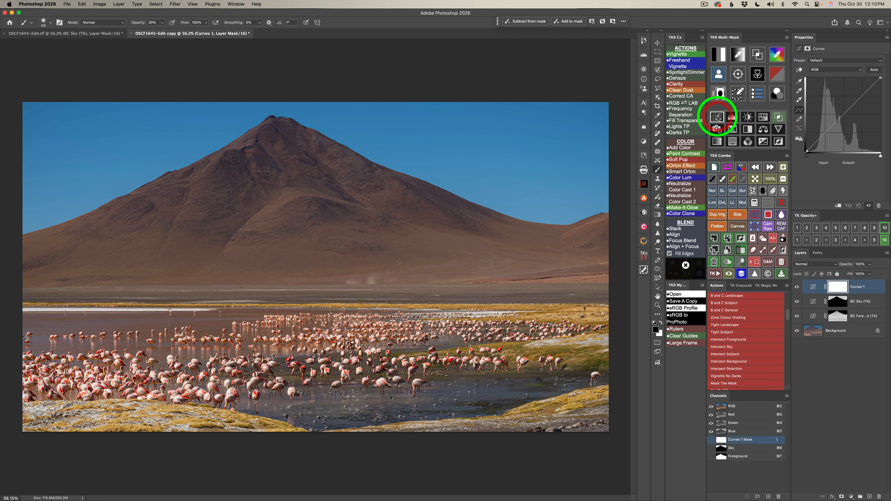
click(719, 91)
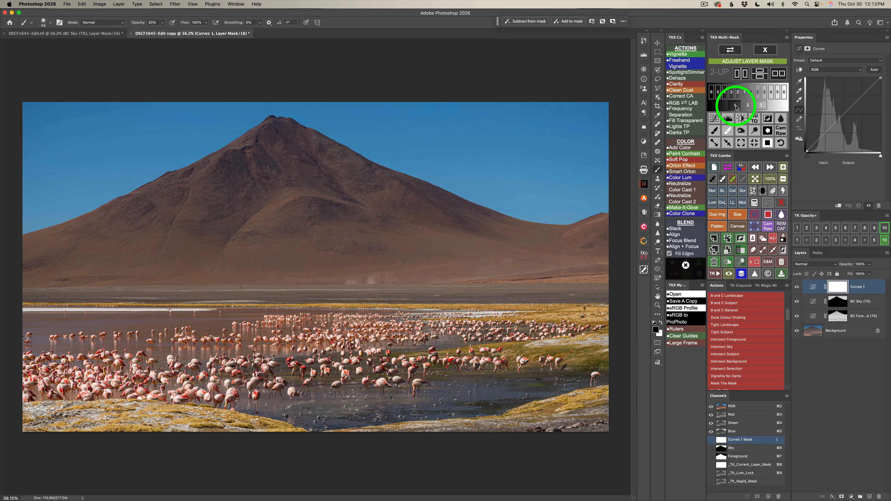
click(735, 104)
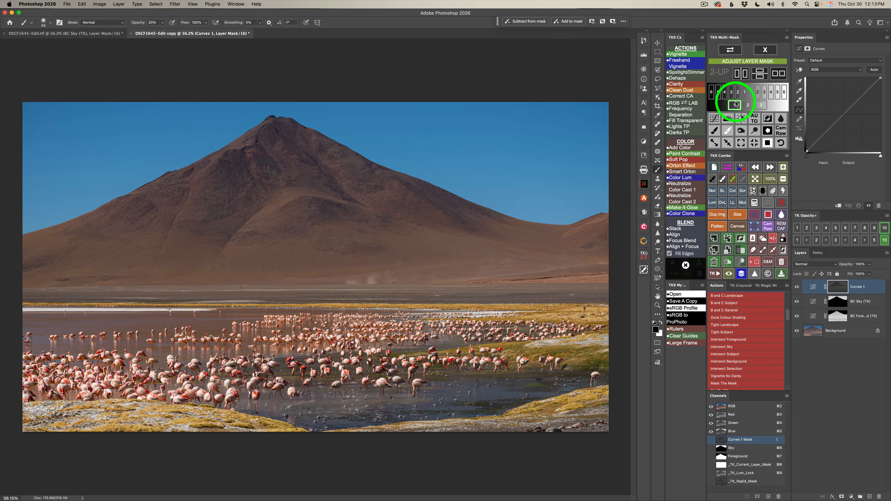
click(845, 62)
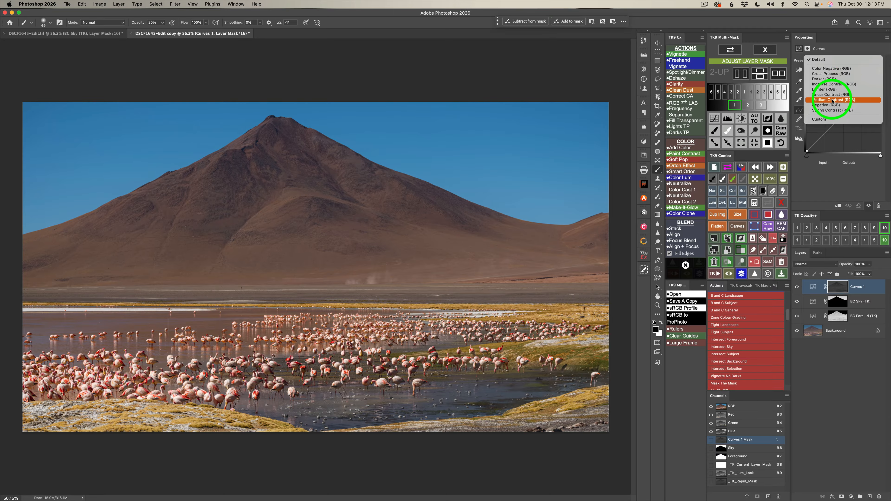
click(843, 101)
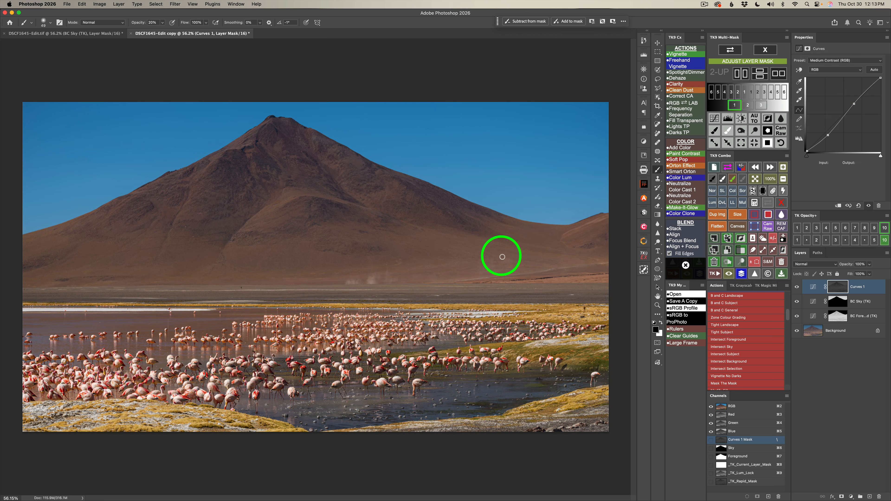
Compare midtones masks 2 and 3 on the new Curves layer, keep mask 3 and close the layer mask adjustment
click(747, 106)
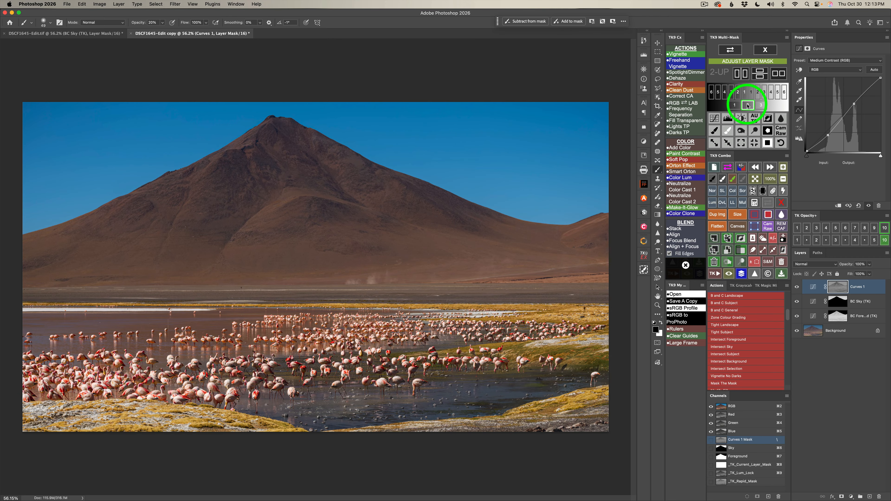
click(760, 106)
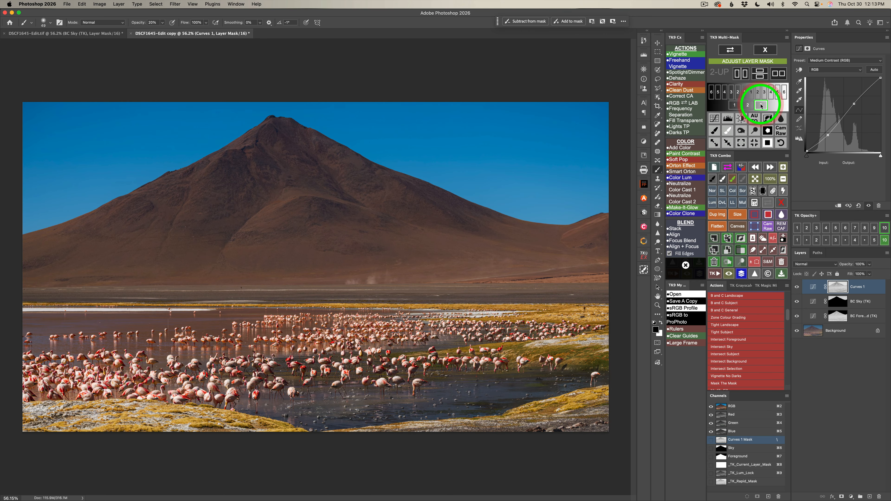
click(747, 106)
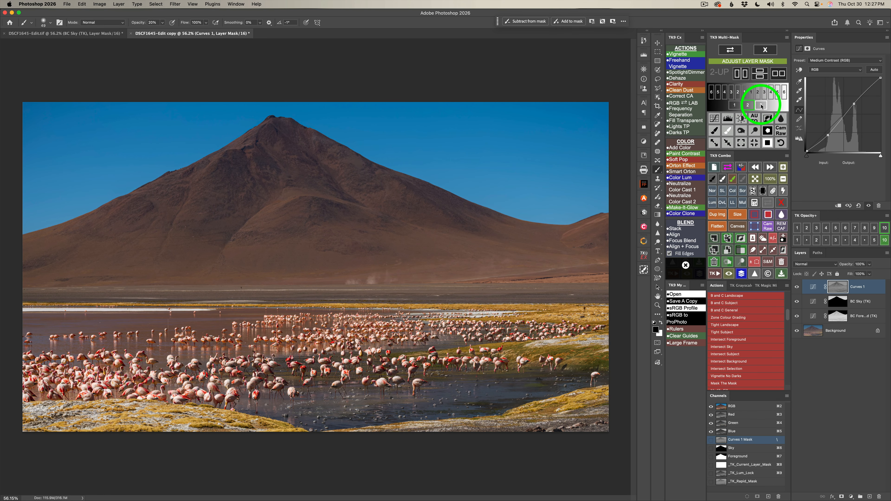
click(760, 106)
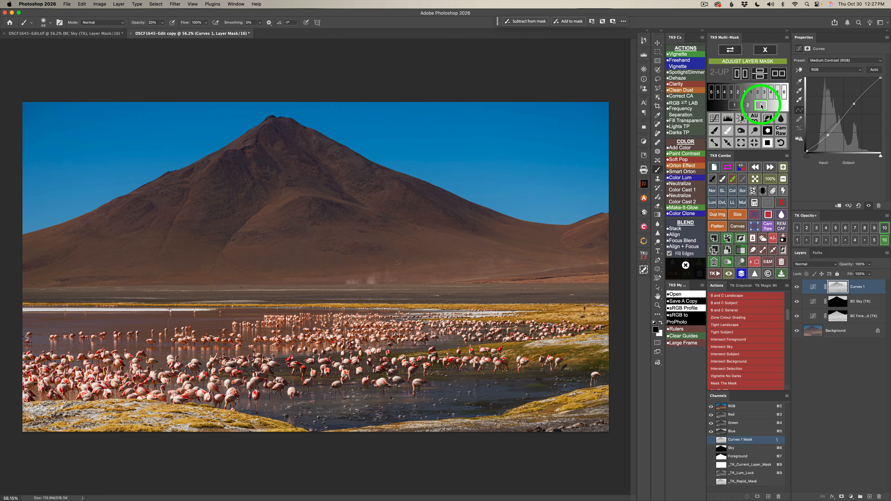
click(768, 52)
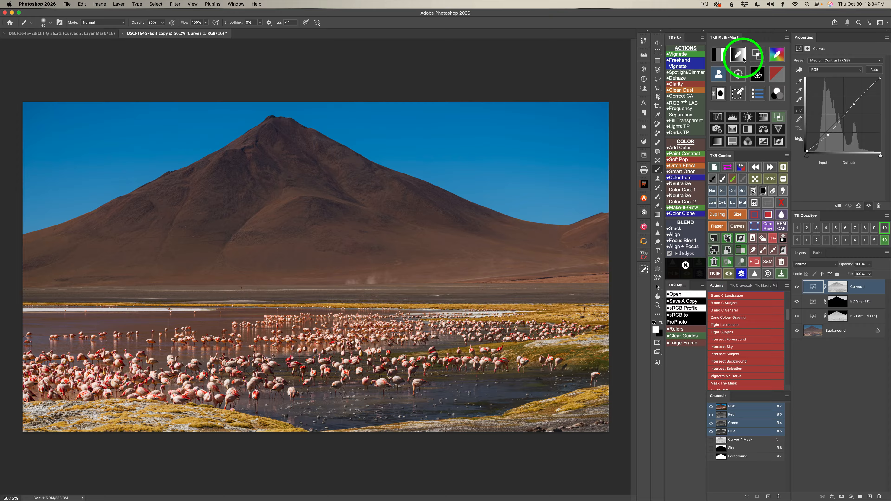
Compare the midtones luminosity masks, add a Curves adjustment layer through midtones mask 2 and set its blend mode to Screen
click(719, 55)
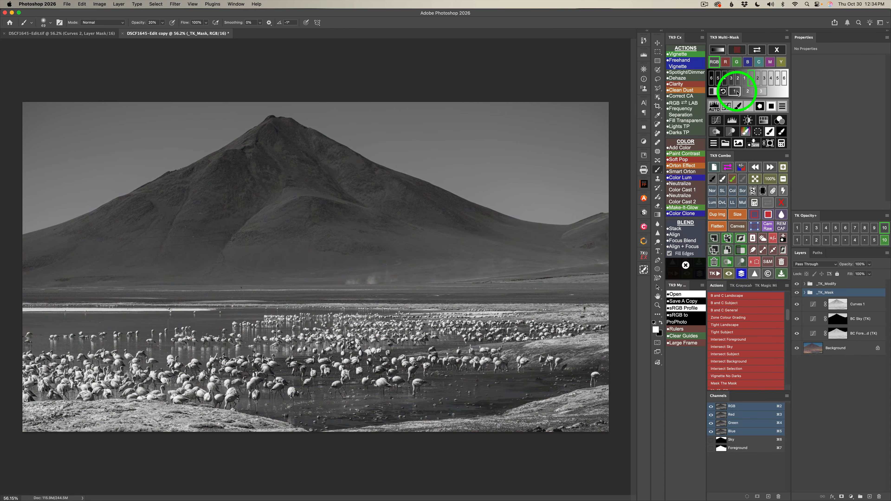
click(744, 91)
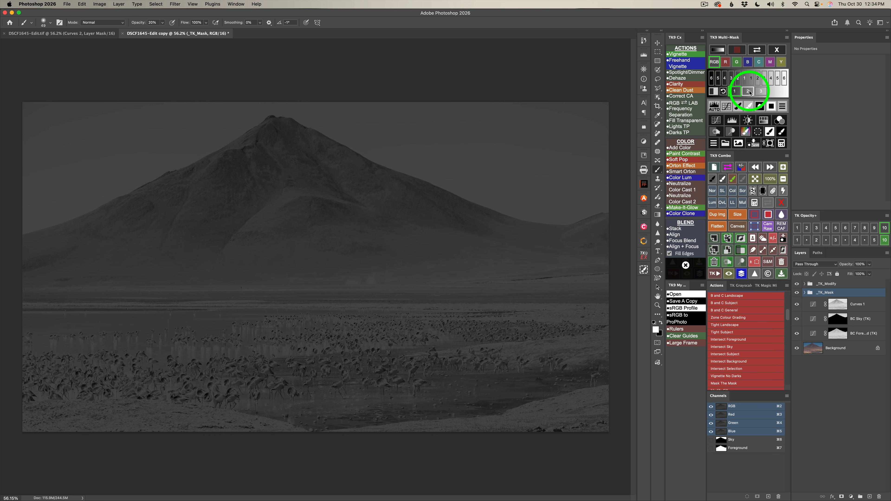
click(749, 92)
click(751, 92)
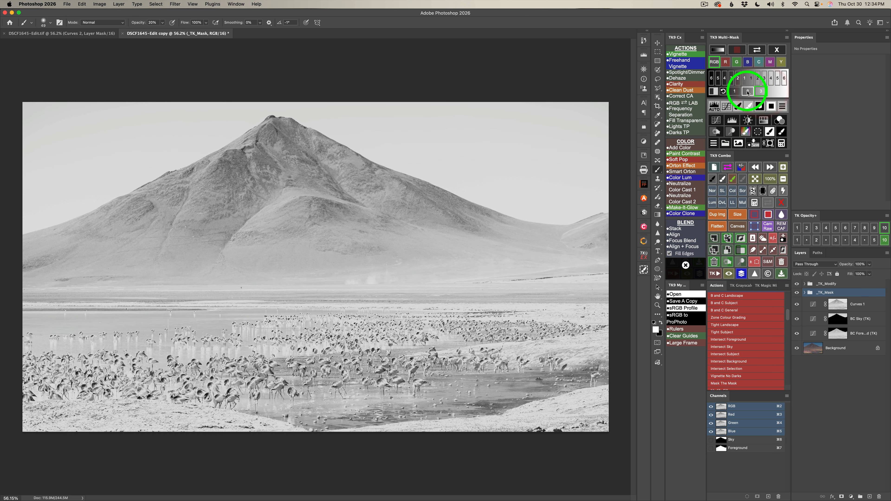
click(748, 92)
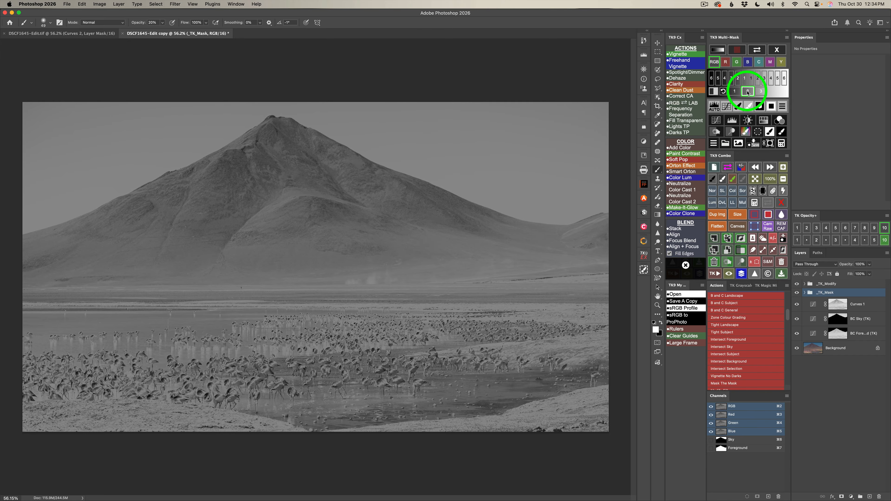
click(718, 121)
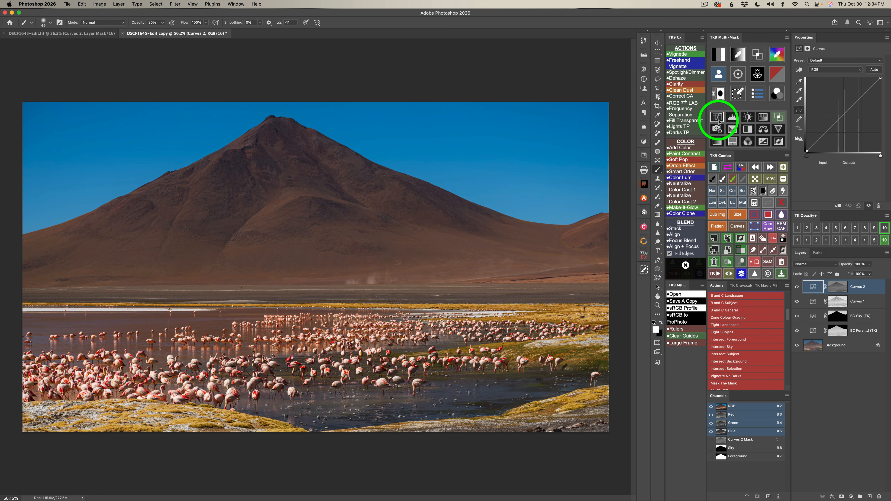
click(742, 191)
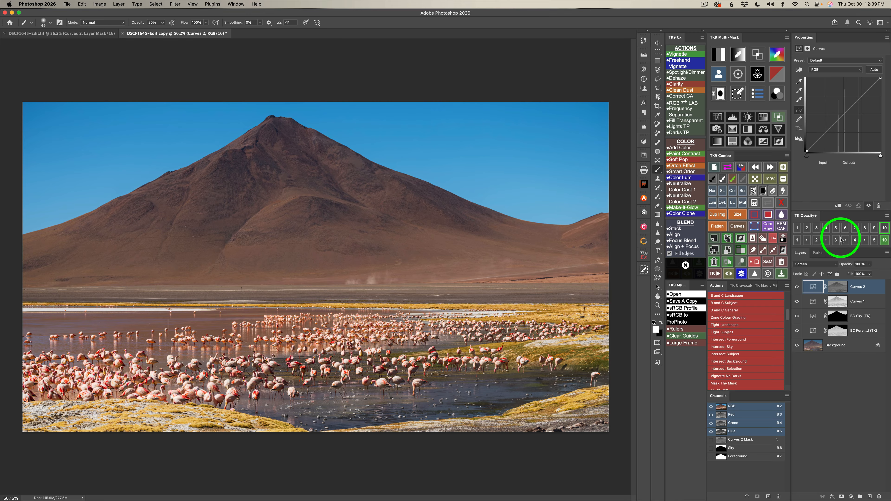
Compare the Curves 2 layer at several opacities between 0% and 100%, and set its opacity to 60%
click(884, 229)
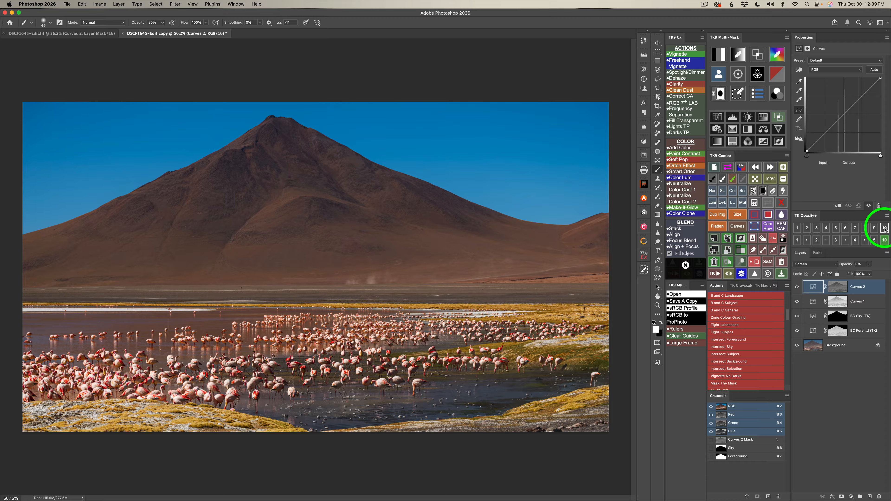
click(884, 229)
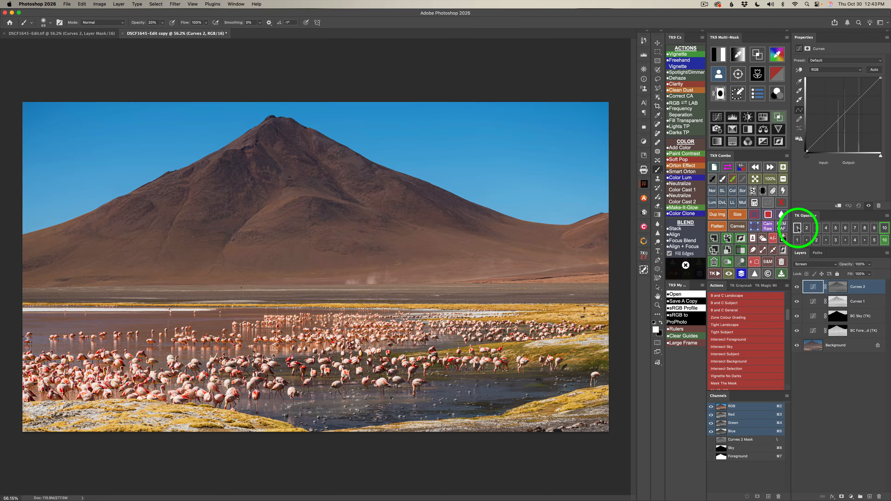
click(797, 229)
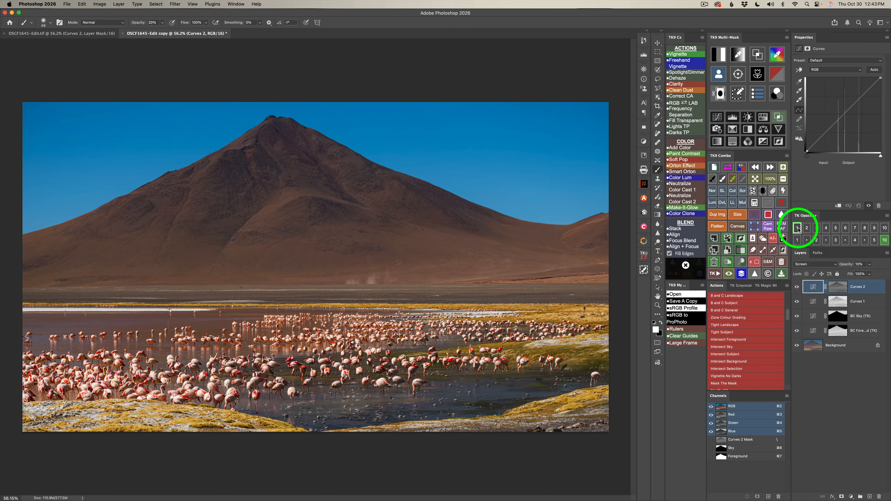
click(807, 229)
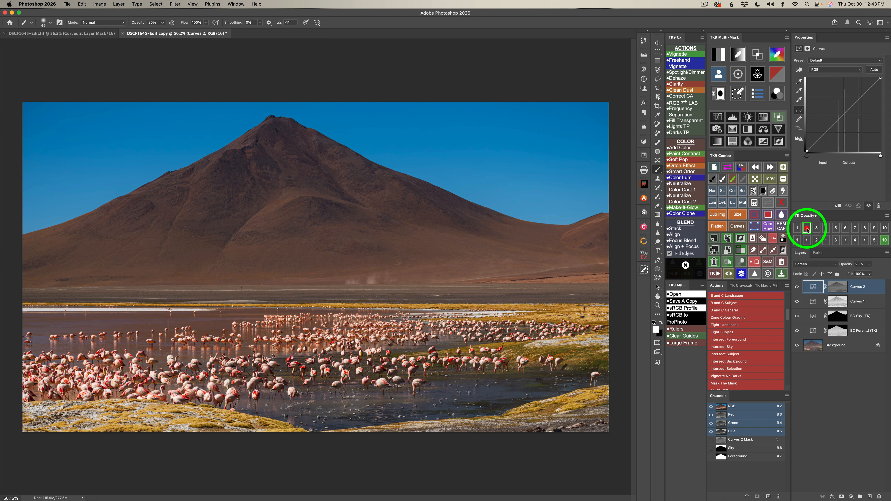
click(826, 229)
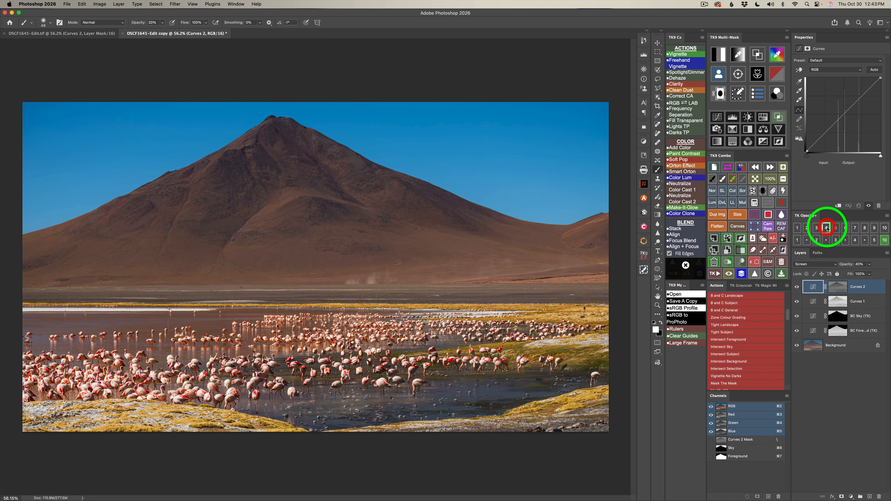
click(835, 228)
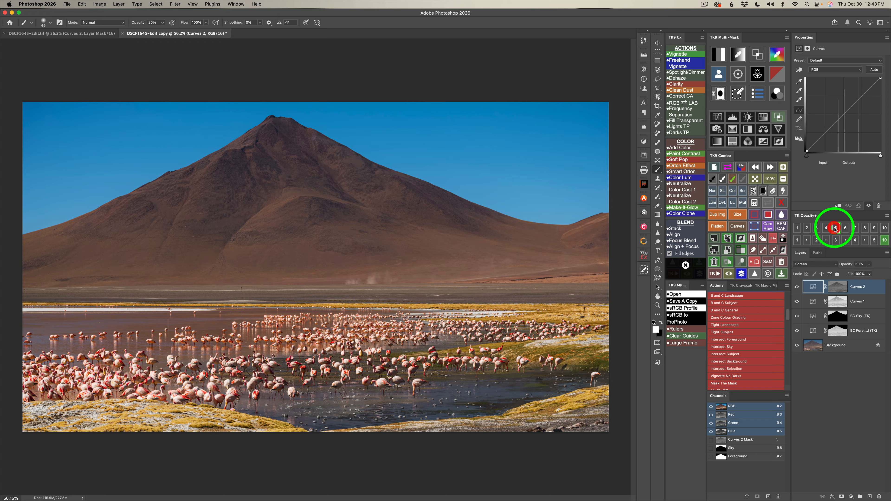
click(865, 229)
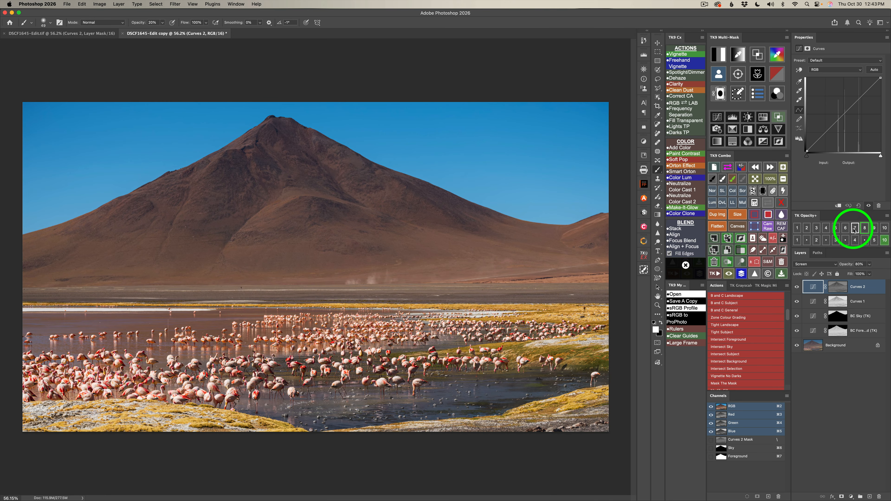
click(846, 227)
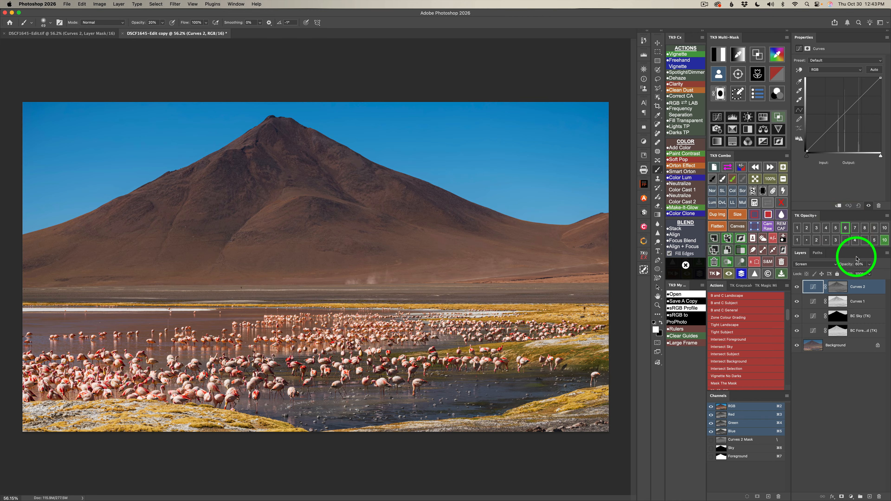
Try opacities of 64%, 80%, 90% and 50% on the Curves 2 layer and return it to 60%
click(869, 264)
drag(870, 273, 870, 273)
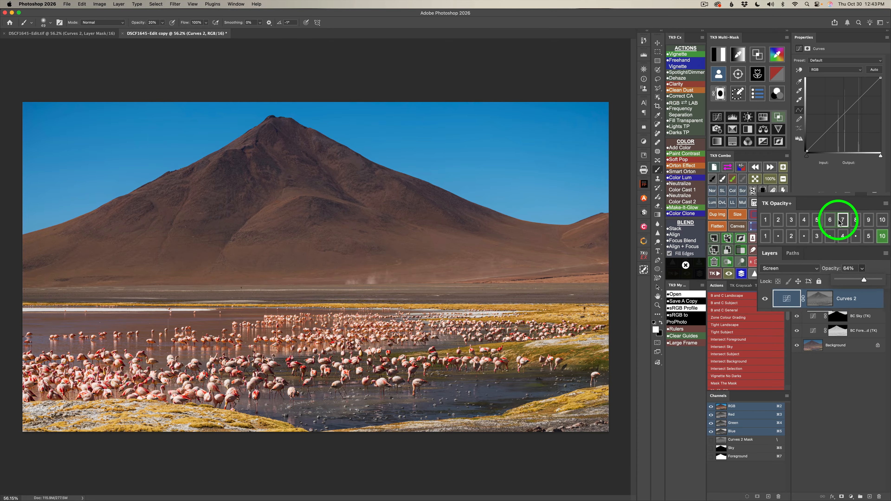
click(846, 230)
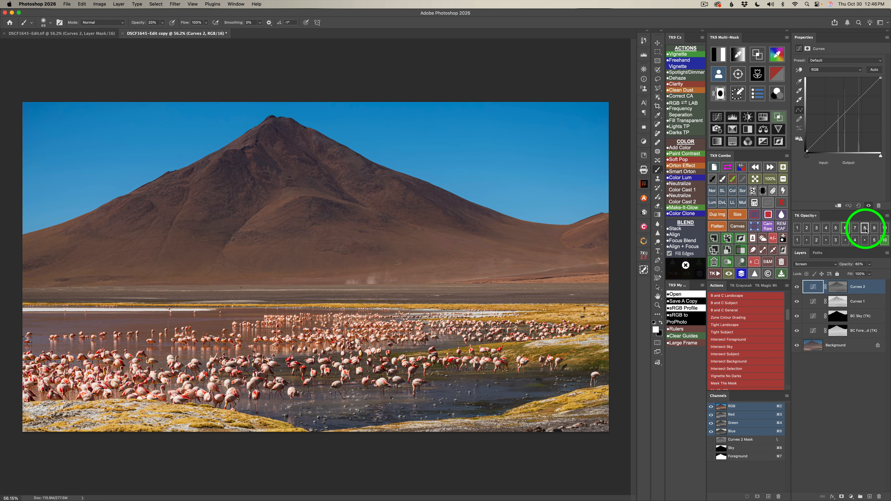
click(865, 229)
click(874, 228)
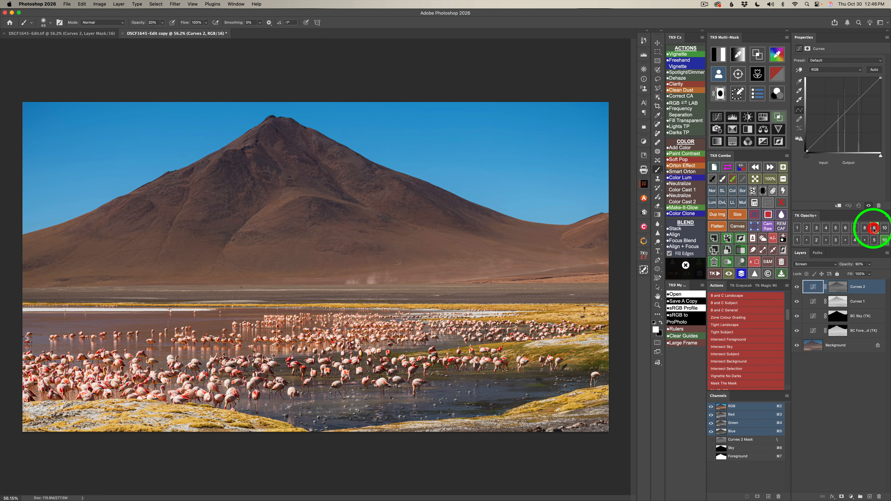
click(835, 229)
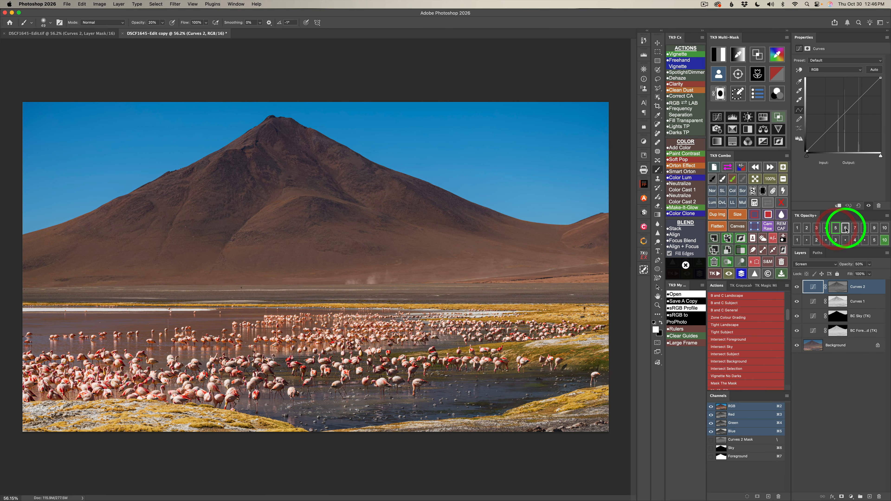
click(846, 228)
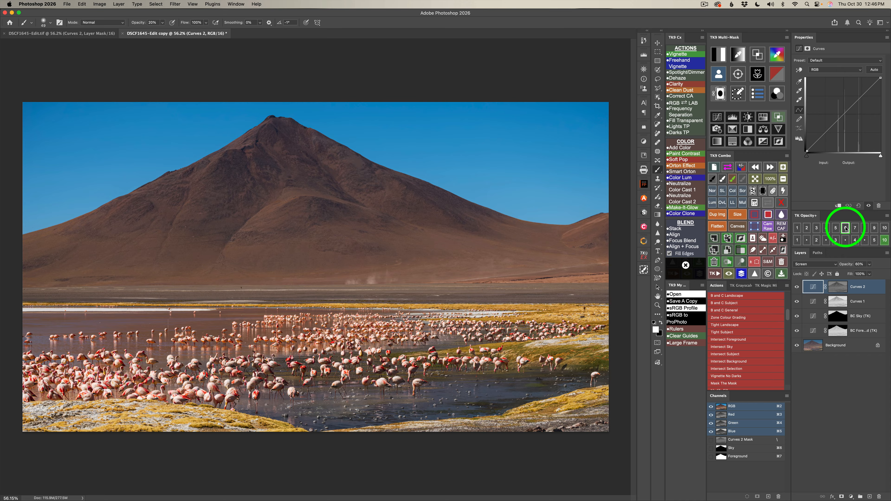
Compare the image with the Curves 2 layer at 0% and 60% opacity, and check the BC Sky (TK) layer's opacity
click(845, 228)
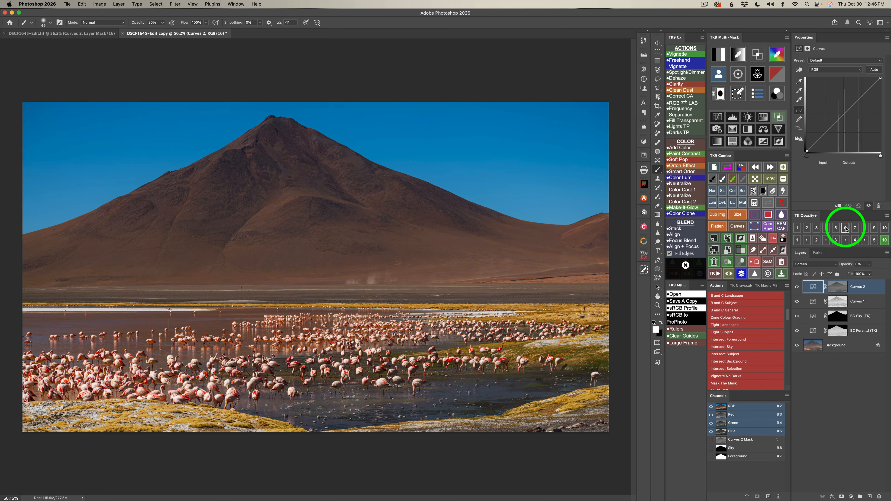
click(845, 228)
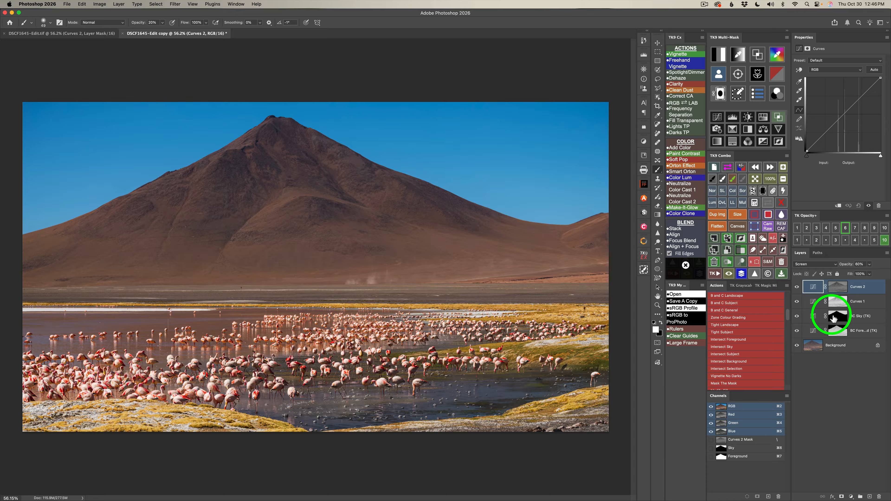
click(816, 315)
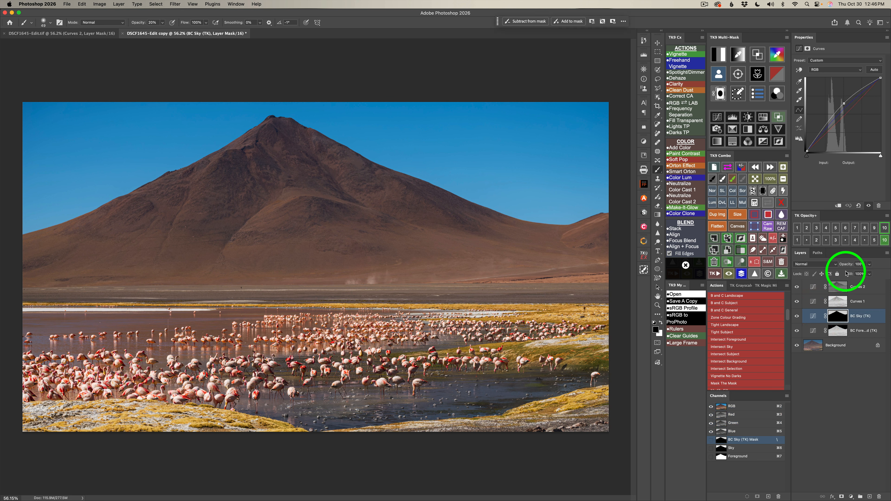
click(815, 288)
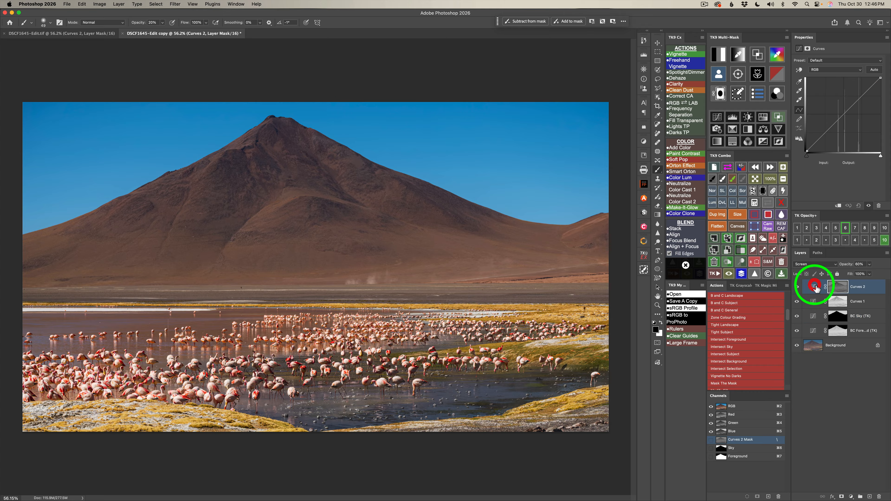
click(845, 229)
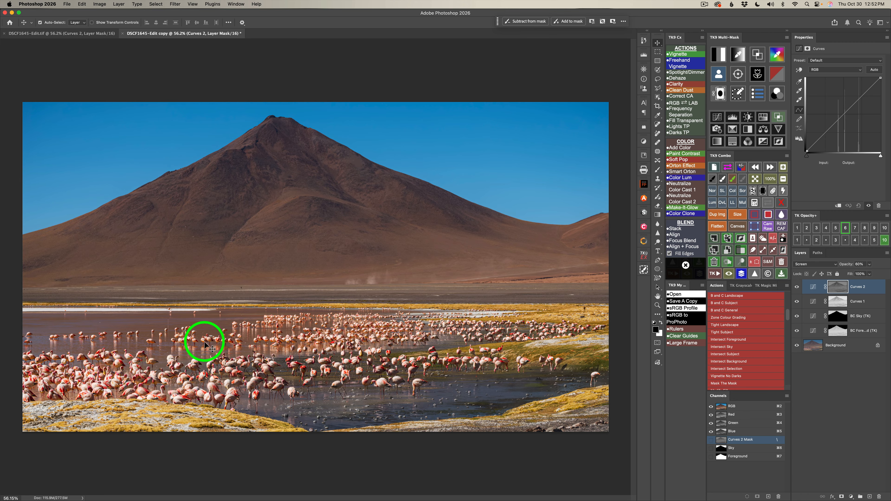
Generate darks luminosity mask 3, compare its red, green, blue, cyan, magenta and yellow channel versions, and choose magenta
click(718, 55)
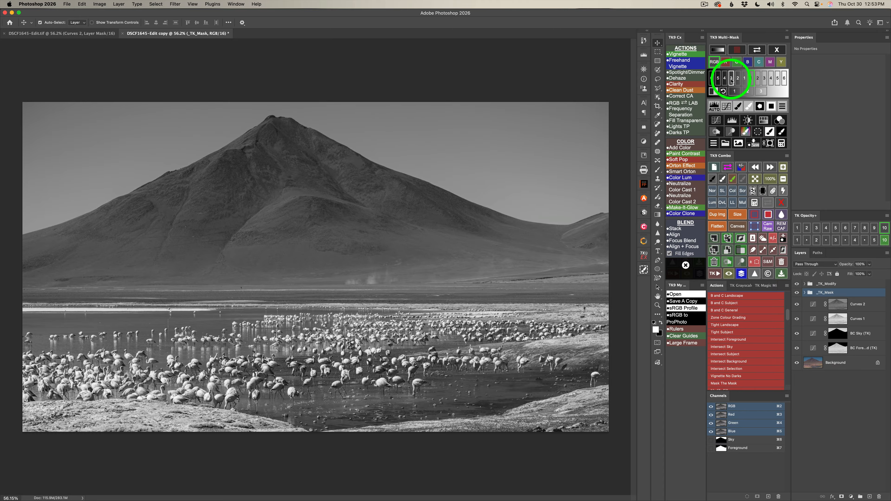
click(731, 80)
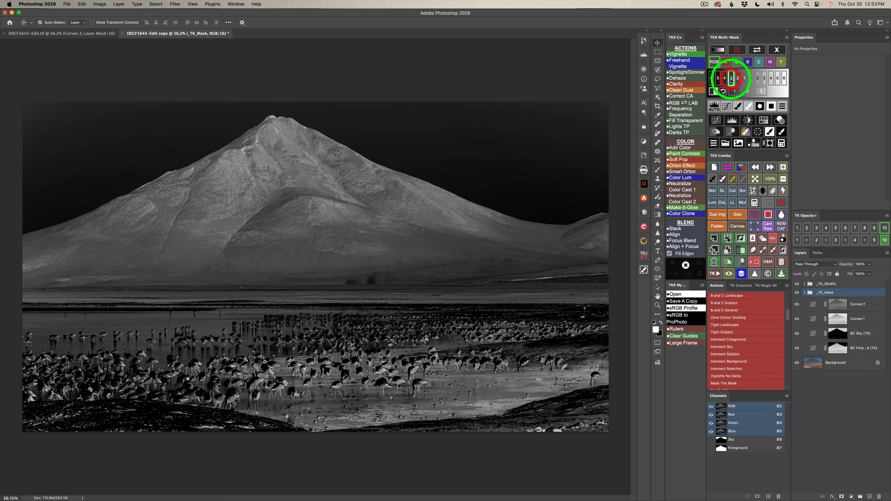
click(726, 64)
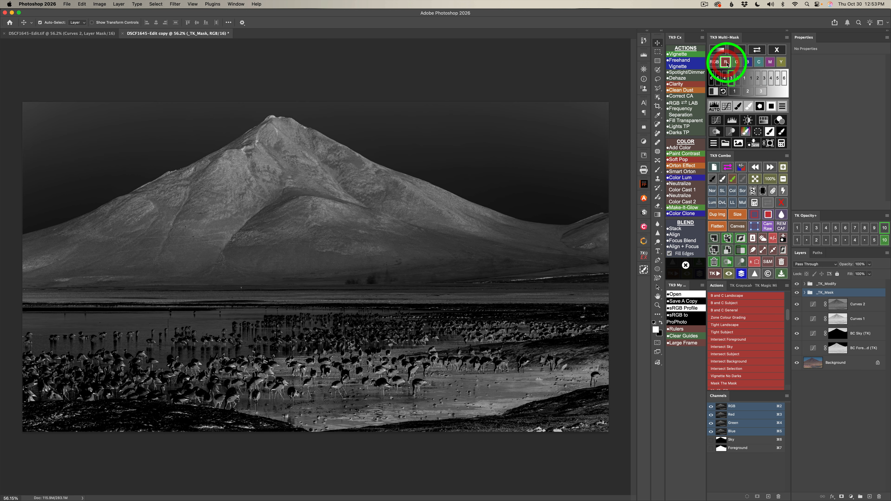
click(737, 62)
click(748, 62)
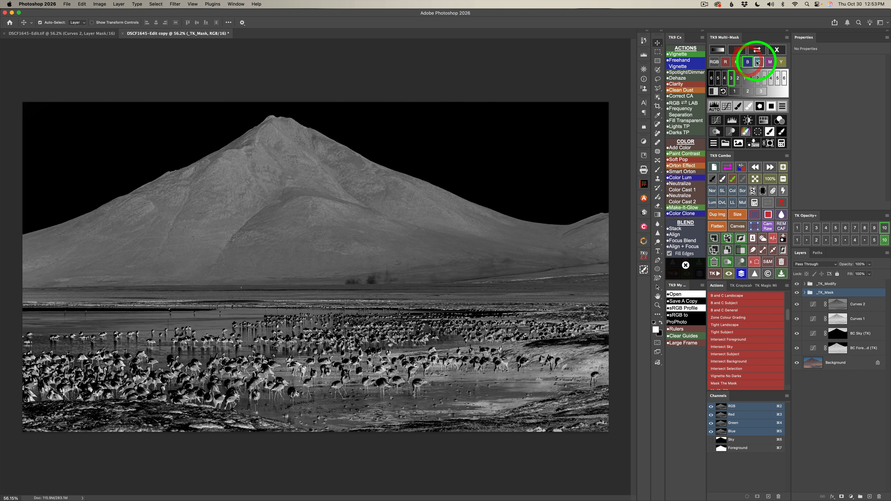
click(759, 62)
click(770, 62)
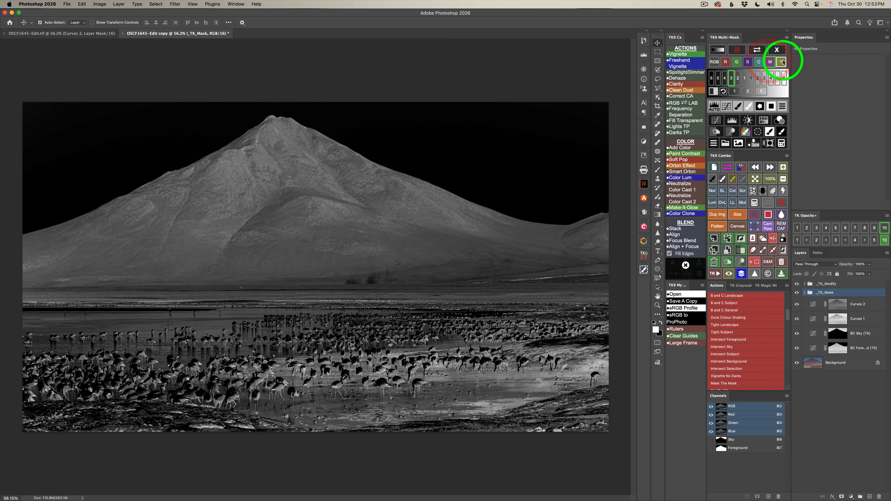
click(782, 62)
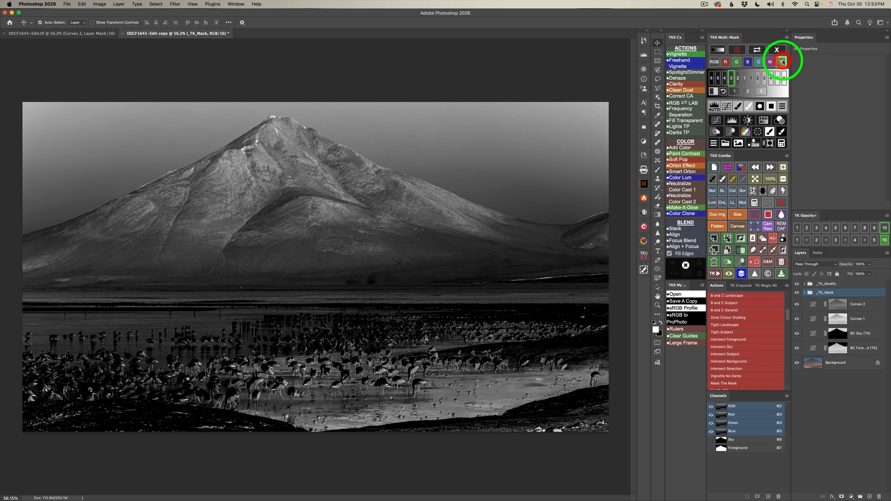
click(770, 62)
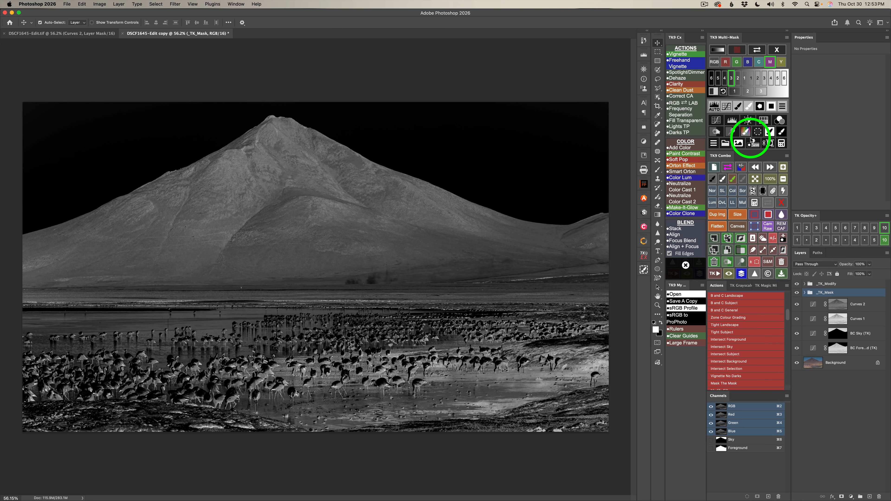
Create a Multiply Brush layer with the darks mask loaded as a selection, and paint white at 20% opacity over the dark foreground water
click(714, 143)
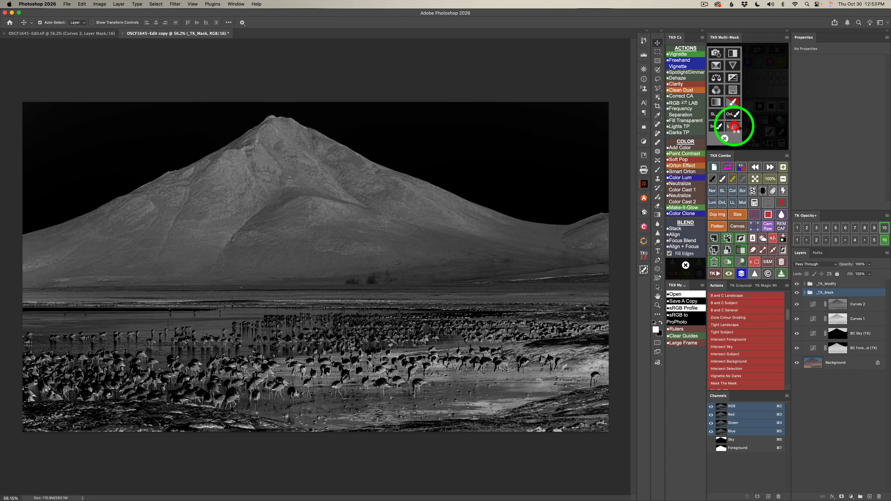
click(733, 127)
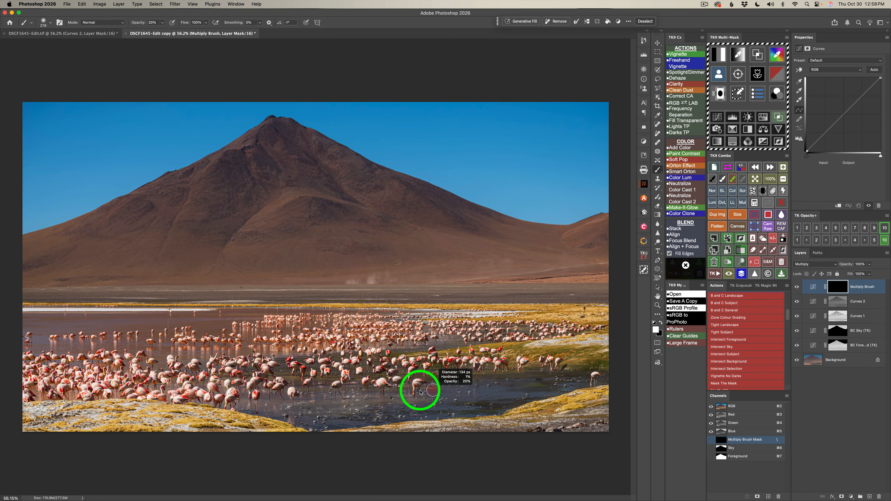
click(440, 389)
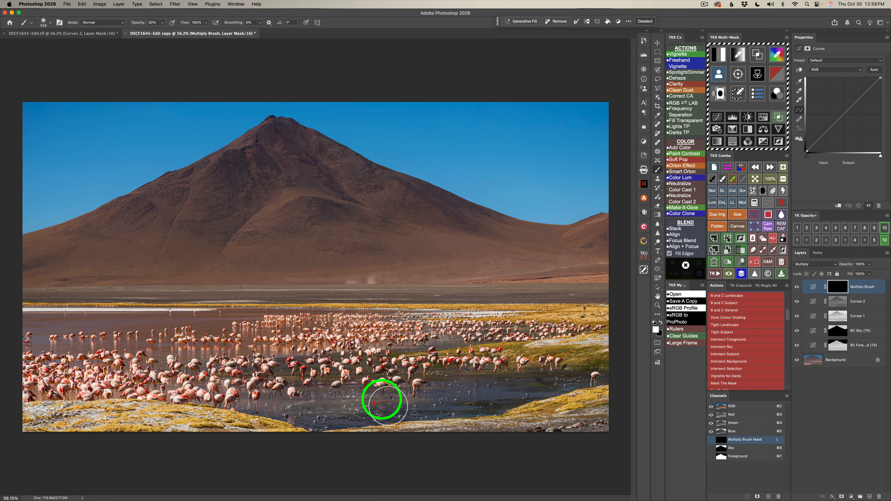
drag(375, 405, 515, 378)
drag(275, 404, 495, 384)
mouse_move(272, 404)
mouse_down()
mouse_move(283, 393)
mouse_move(538, 374)
mouse_up()
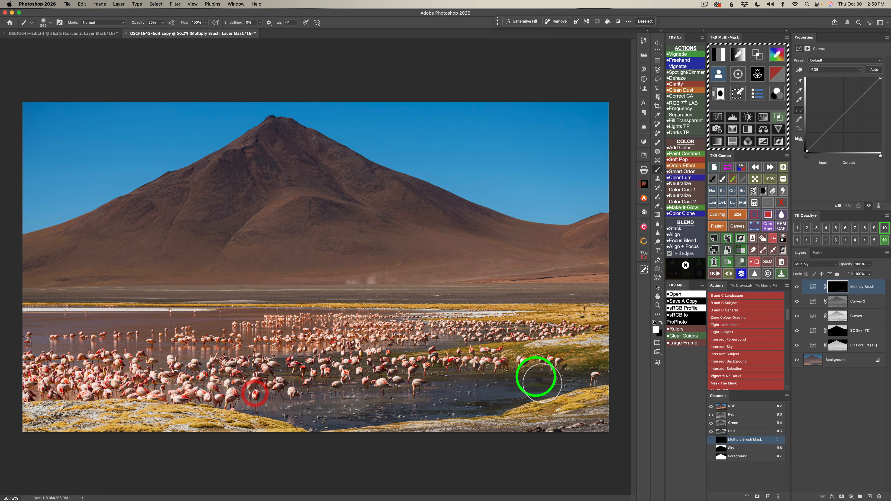
mouse_move(292, 396)
mouse_down()
mouse_move(553, 370)
mouse_move(422, 406)
mouse_move(315, 402)
mouse_move(323, 375)
mouse_up()
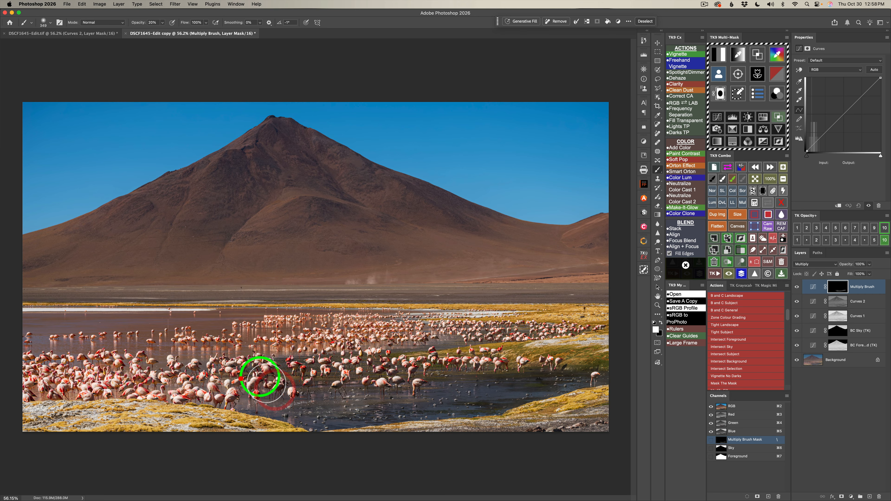
Extend the white painting on the Multiply Brush mask across the water and flamingos in the left and middle of the lake
drag(253, 373, 257, 336)
drag(50, 314, 219, 321)
mouse_move(9, 332)
mouse_down()
mouse_move(211, 329)
mouse_move(25, 350)
mouse_move(246, 329)
mouse_move(101, 342)
mouse_move(256, 339)
mouse_move(332, 320)
mouse_move(243, 330)
mouse_move(553, 328)
mouse_move(465, 328)
mouse_move(517, 337)
mouse_move(419, 383)
mouse_up()
Compare the image with the Multiply Brush layer hidden and shown
click(797, 287)
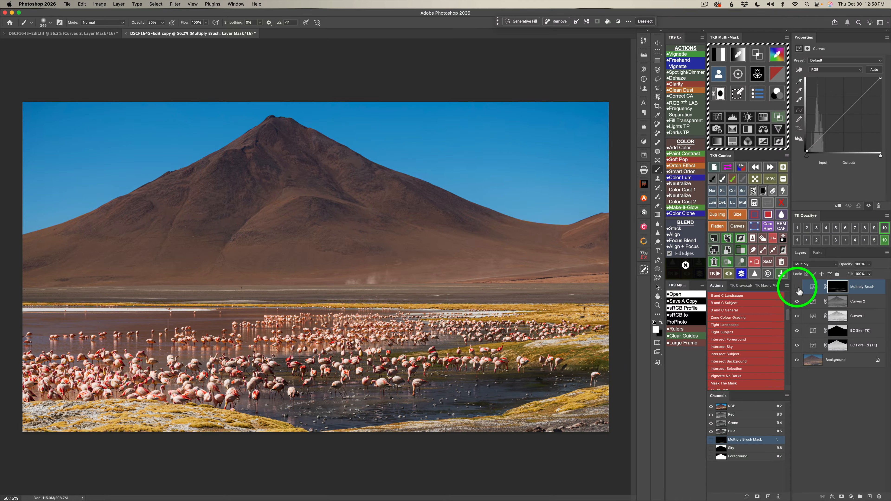
click(797, 287)
click(797, 287)
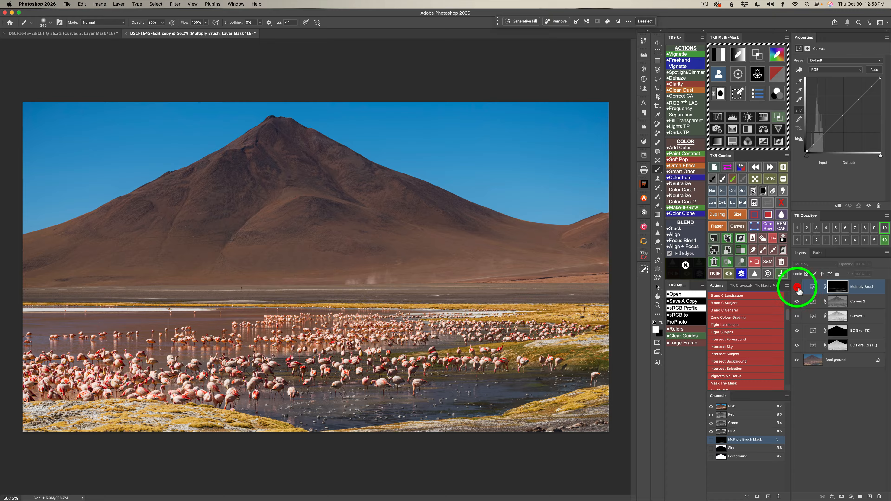
click(797, 287)
click(797, 287)
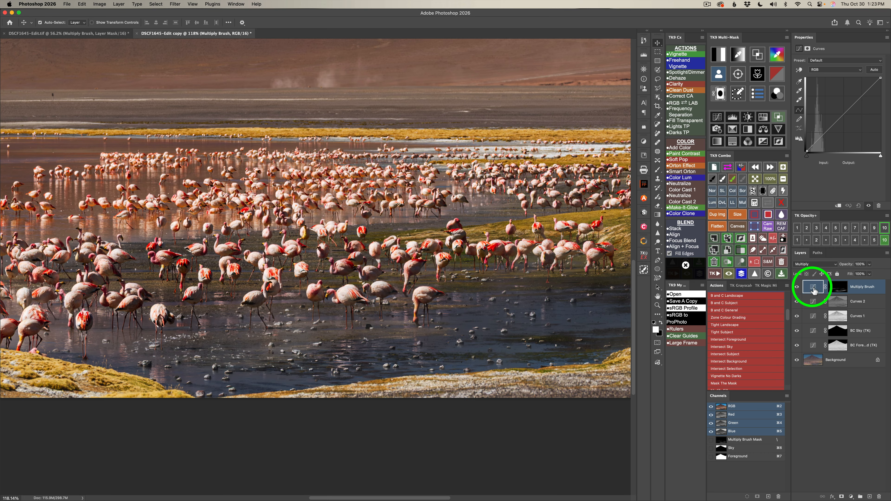
Put the Multiply Brush layer in a group with a white mask, and generate a dark half-edge mask with a 34.6-pixel blur radius
click(744, 252)
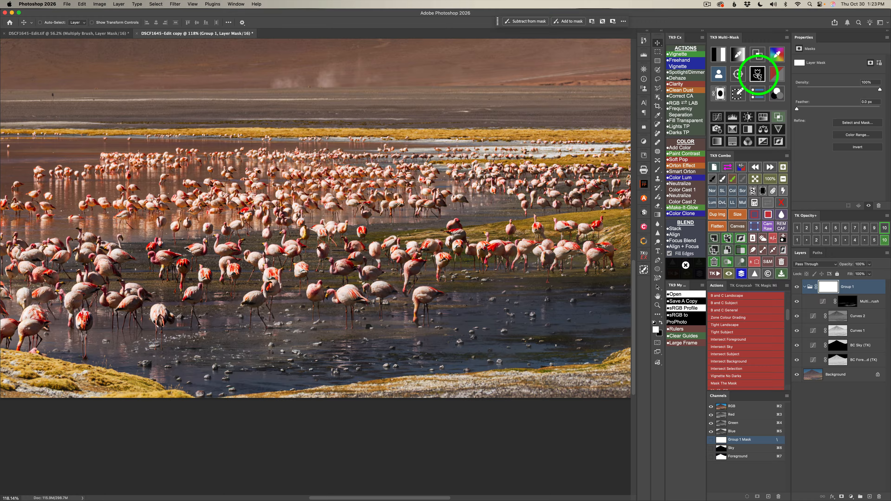
click(758, 74)
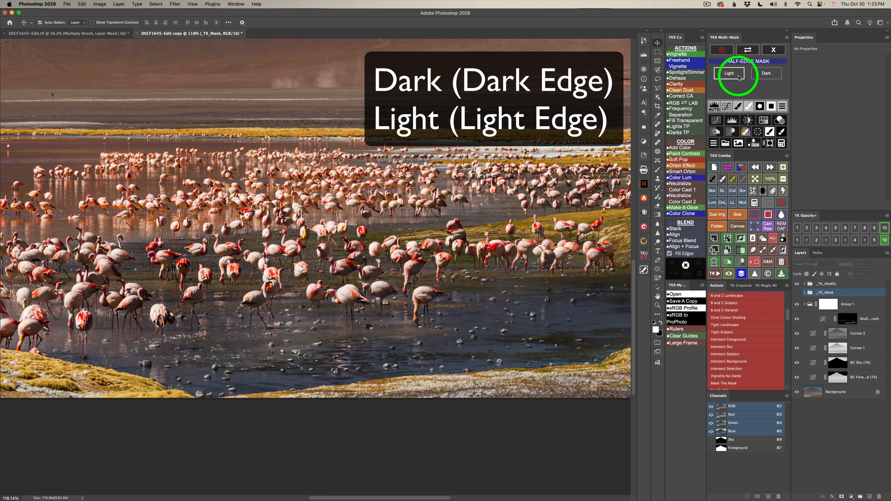
click(767, 74)
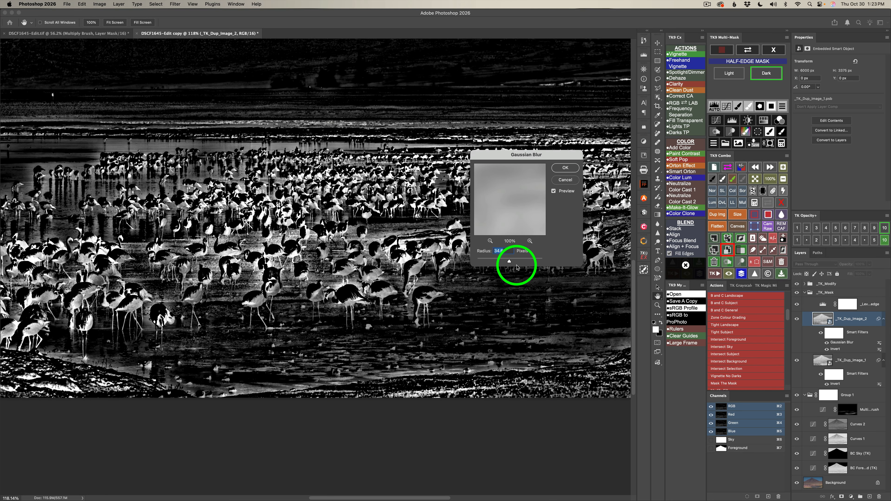
drag(509, 262, 509, 261)
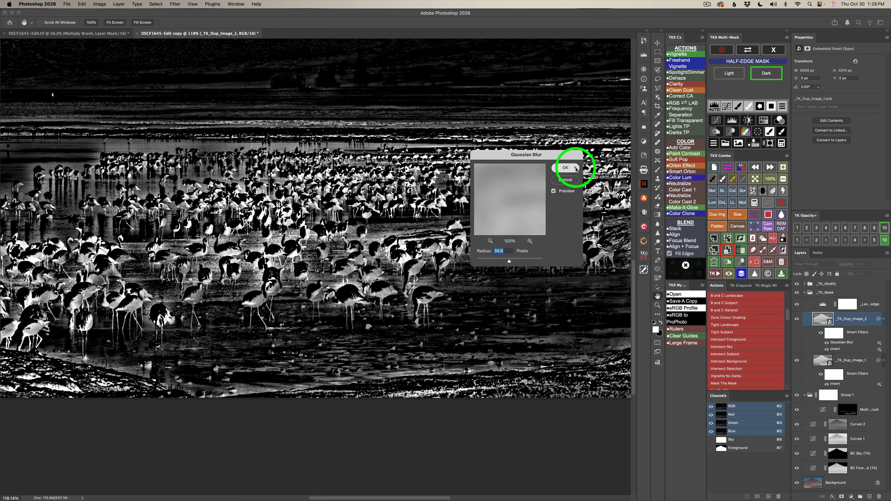
click(575, 169)
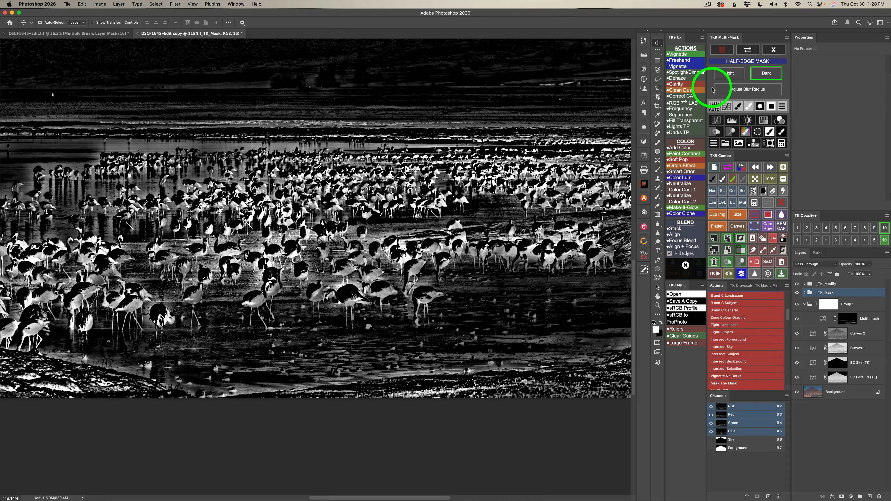
Increase the half-edge mask's contrast with Levels inputs of 72 black, 0.53 midtone and 174 white
click(714, 106)
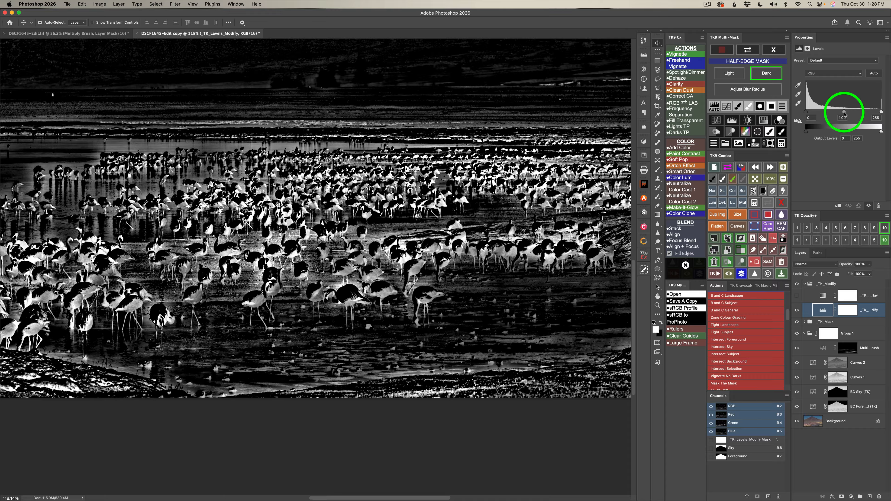
drag(844, 112, 858, 114)
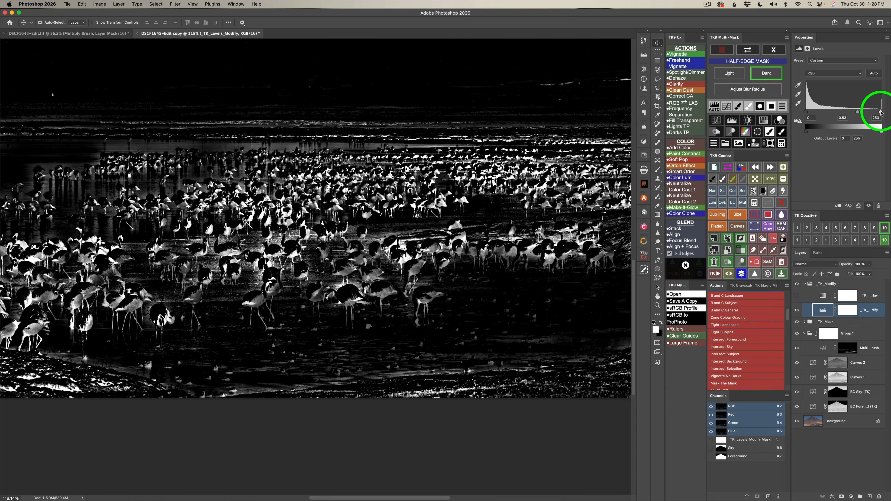
drag(881, 113, 857, 112)
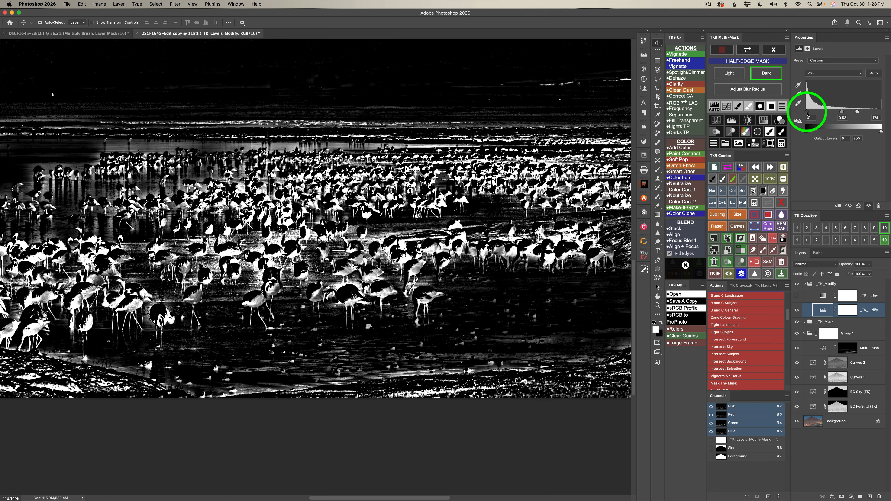
drag(807, 115, 827, 113)
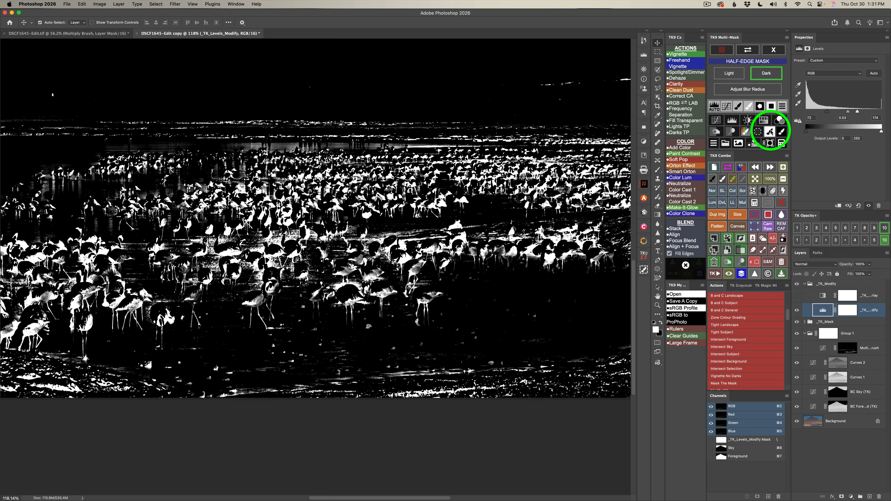
Load the half-edge mask as a selection and paint black at 100% opacity on the Group 1 mask over the central foreground flamingos
click(769, 133)
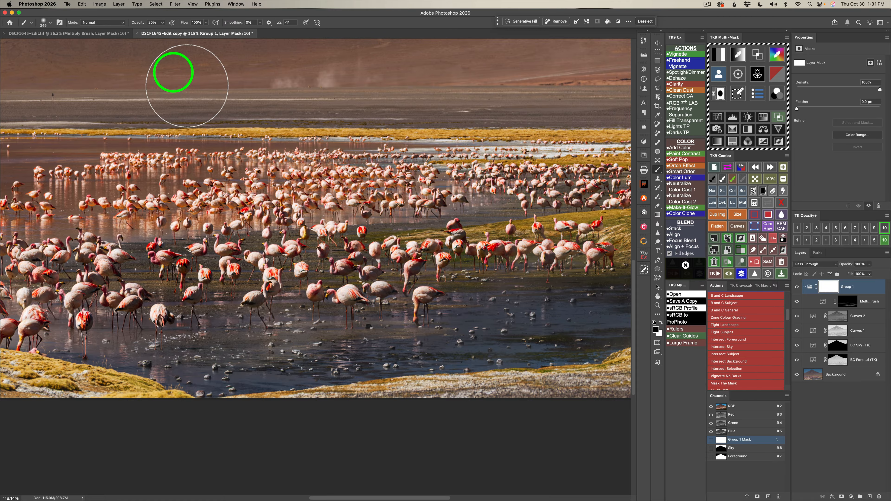
key(0)
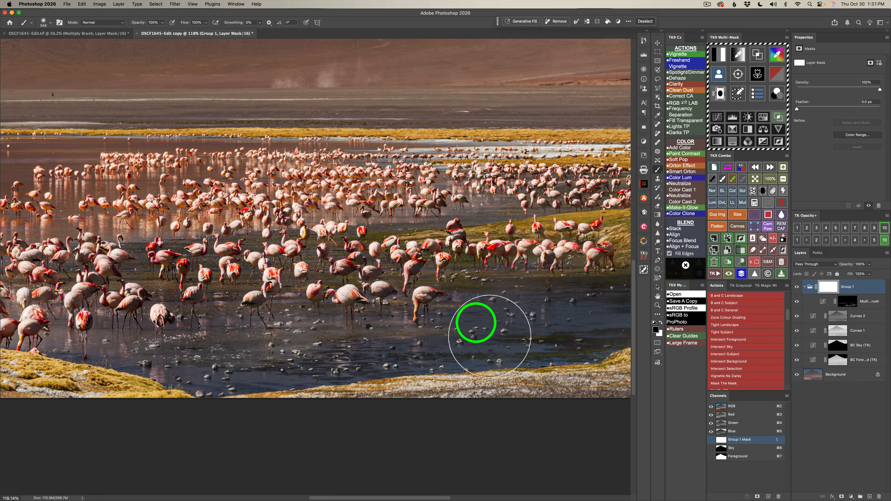
mouse_move(466, 304)
mouse_down()
mouse_move(415, 305)
mouse_move(441, 294)
mouse_move(414, 303)
mouse_move(443, 298)
mouse_up()
click(411, 302)
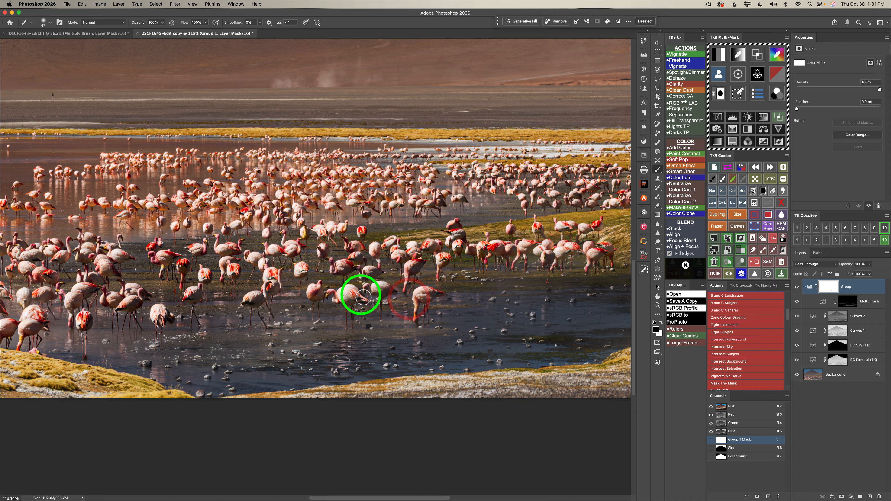
click(367, 291)
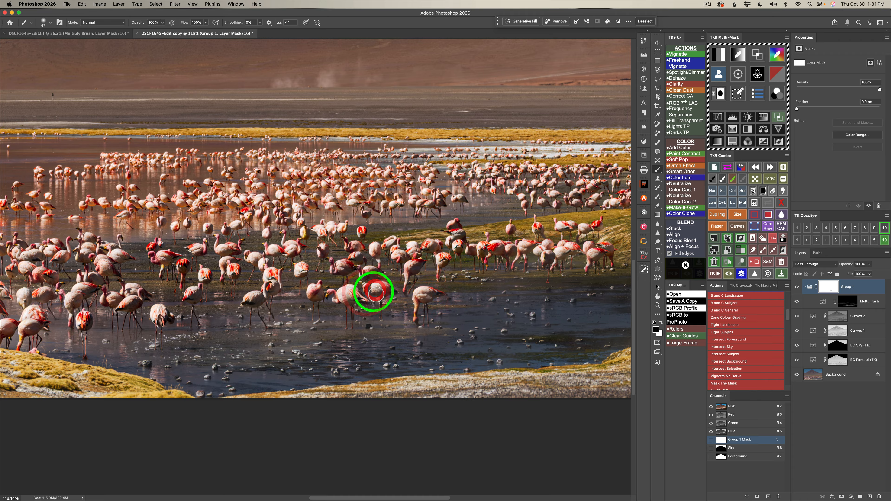
drag(369, 292, 363, 293)
drag(301, 299, 306, 297)
click(290, 298)
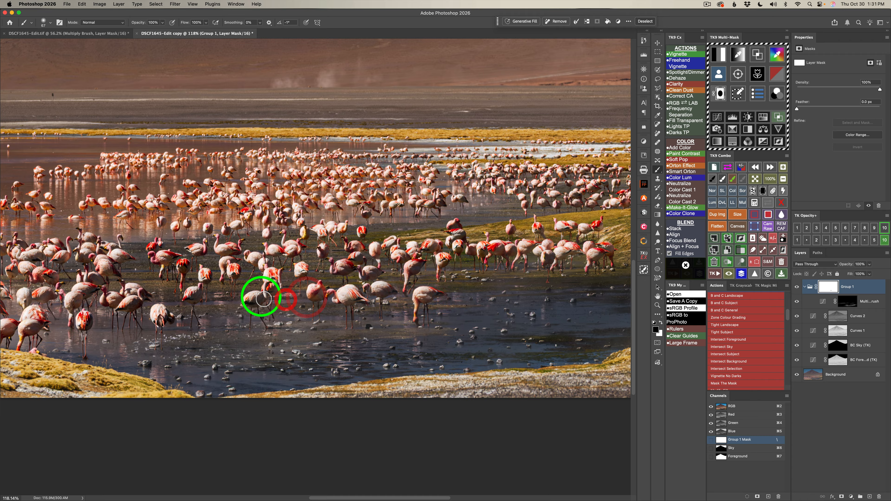
Paint black on the Group 1 mask over the flamingos in the left foreground of the lake
click(250, 299)
click(238, 306)
drag(244, 297, 251, 295)
drag(213, 314, 188, 319)
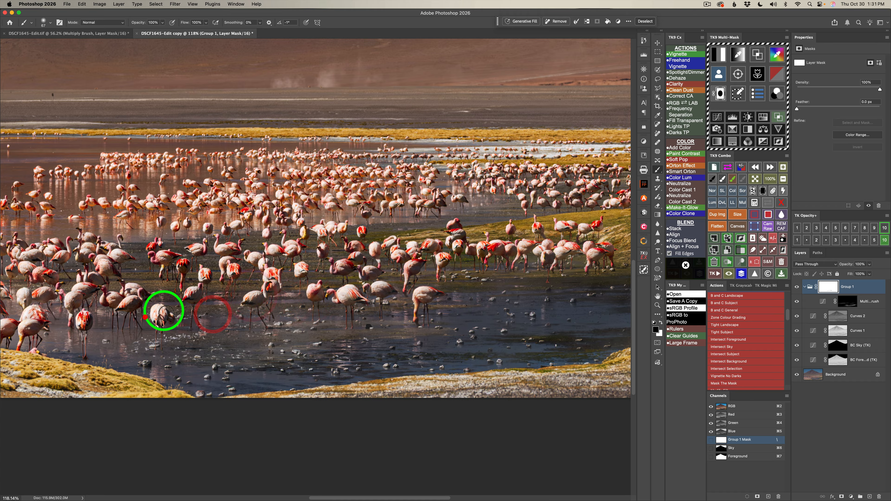
click(140, 312)
click(118, 311)
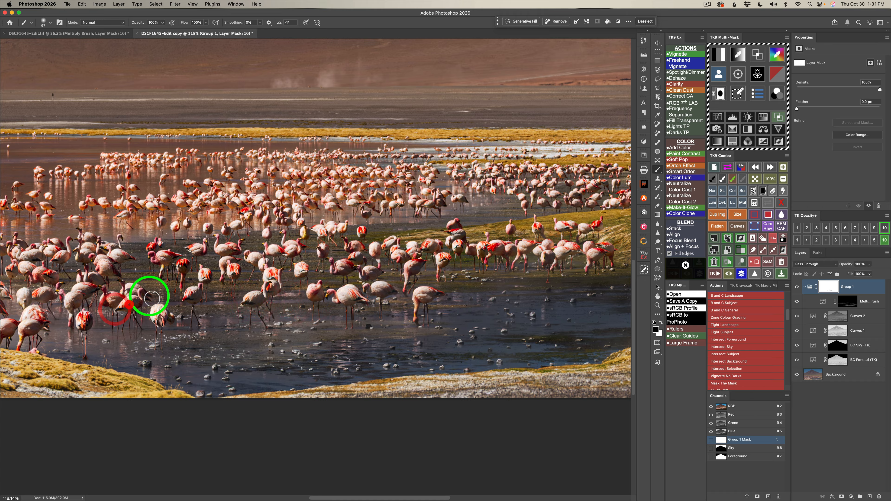
click(118, 307)
click(86, 279)
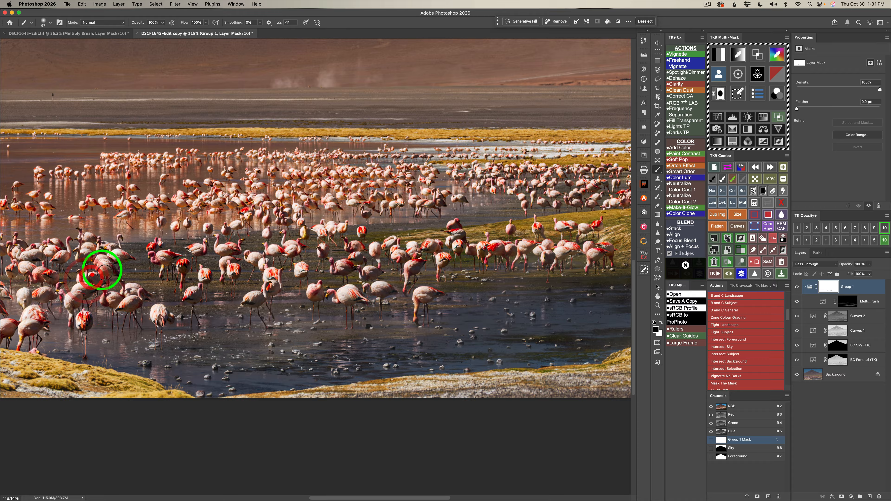
click(74, 264)
click(74, 274)
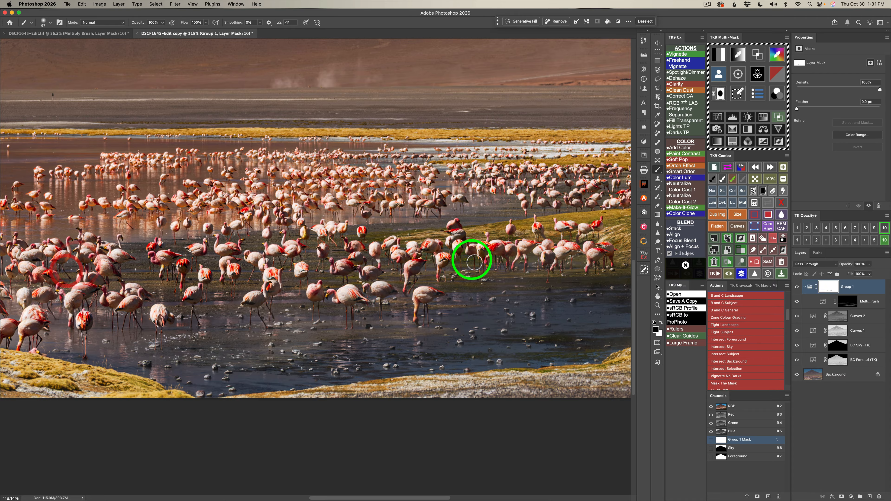
Paint black on the Group 1 mask over the row of flamingos along the right-hand grassy bank
click(455, 252)
click(498, 253)
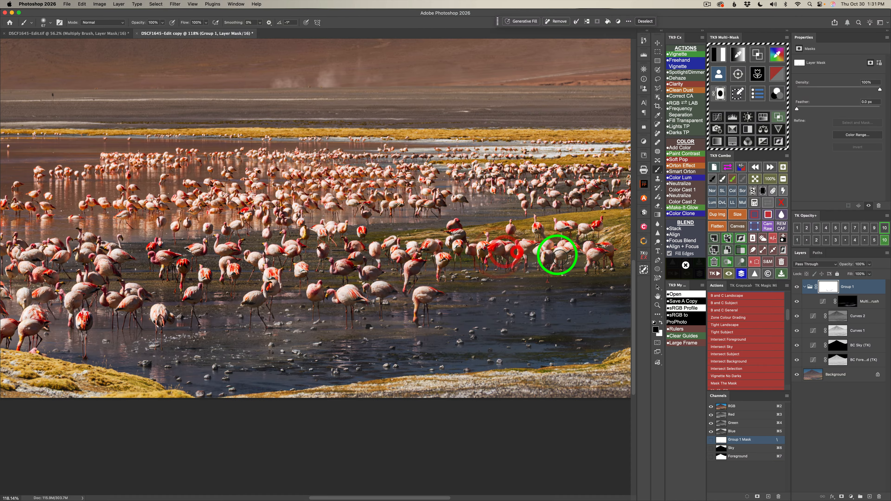
click(539, 258)
click(590, 253)
click(595, 252)
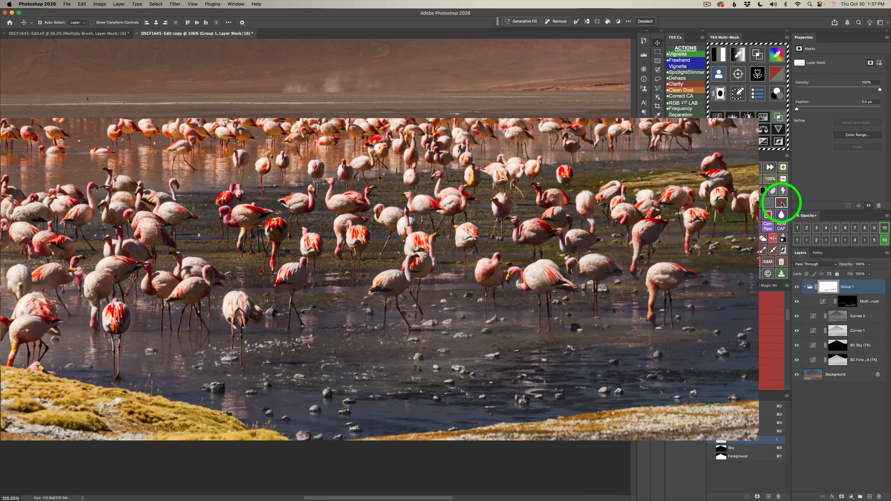
Compare the flamingos with the Group 1 mask disabled and enabled
click(782, 203)
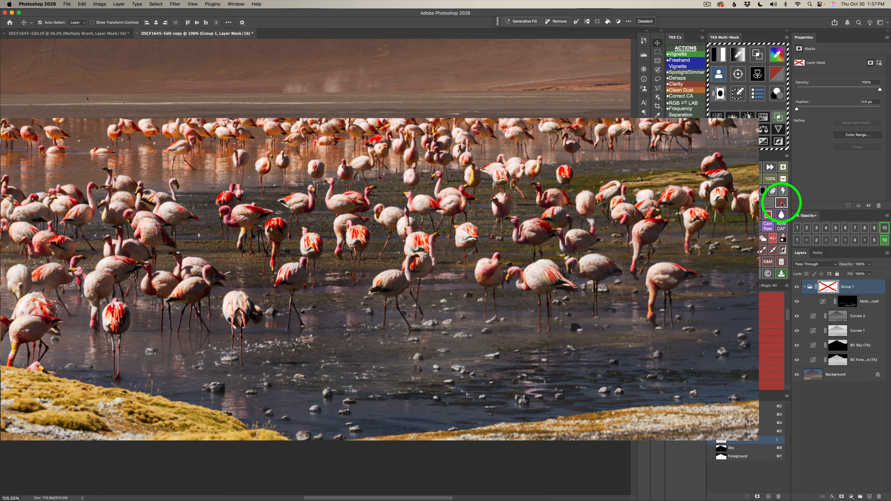
click(781, 203)
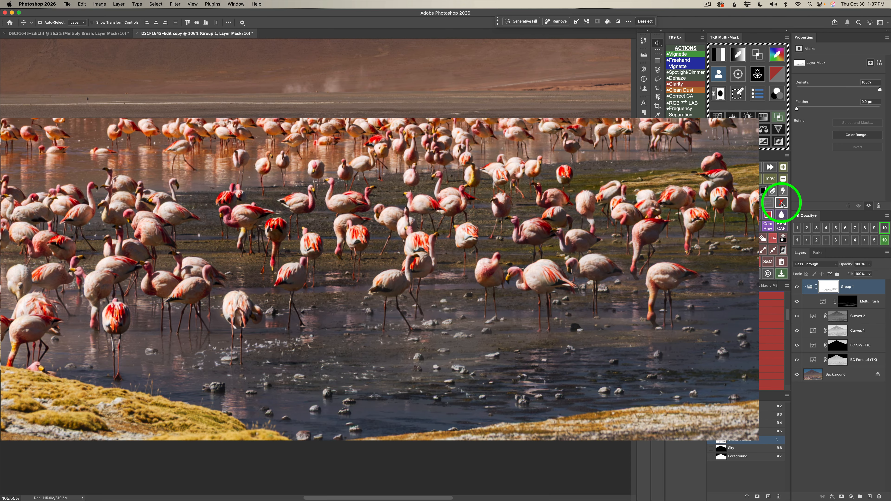
click(781, 203)
click(781, 203)
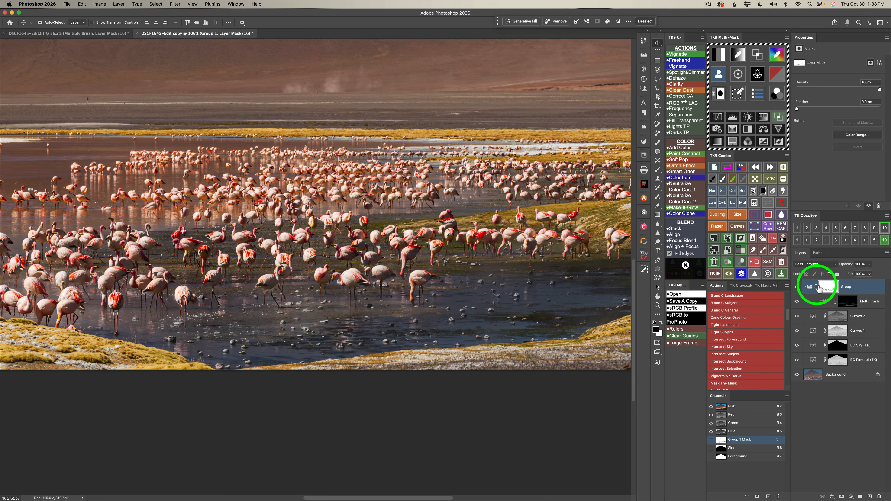
View the Group 1 mask on its own, and compare the full image with Group 1 hidden and shown
click(768, 203)
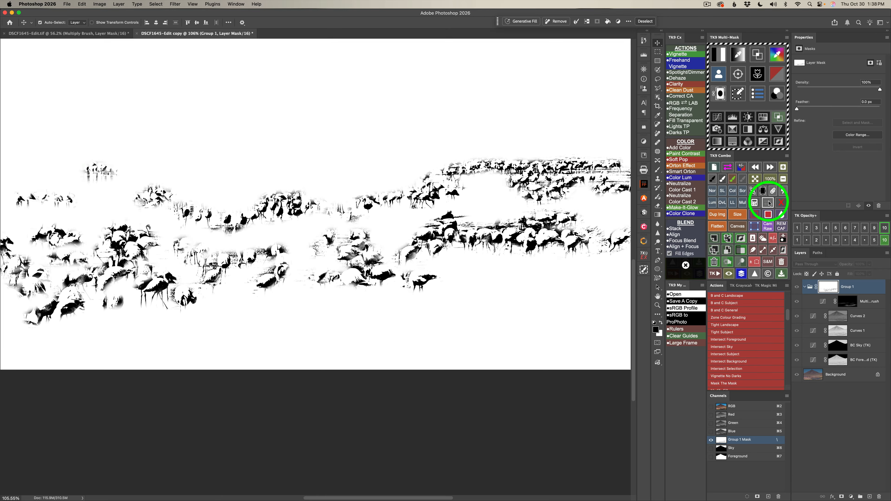
click(768, 203)
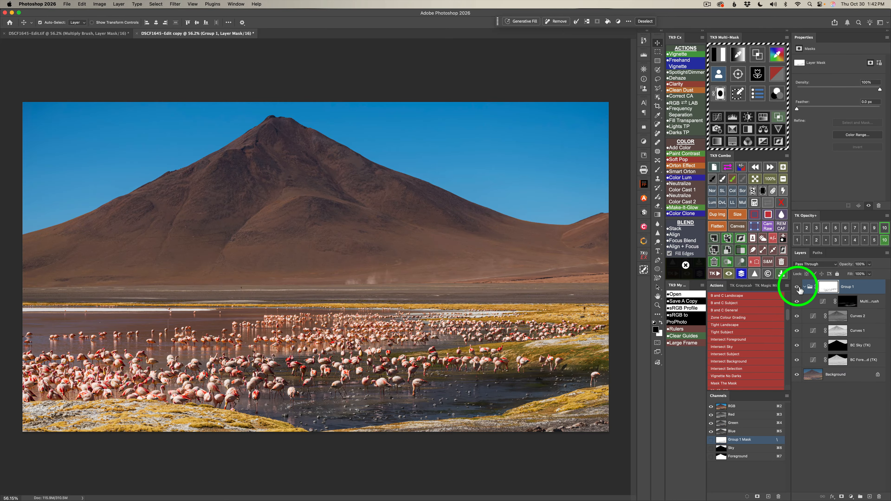
click(797, 288)
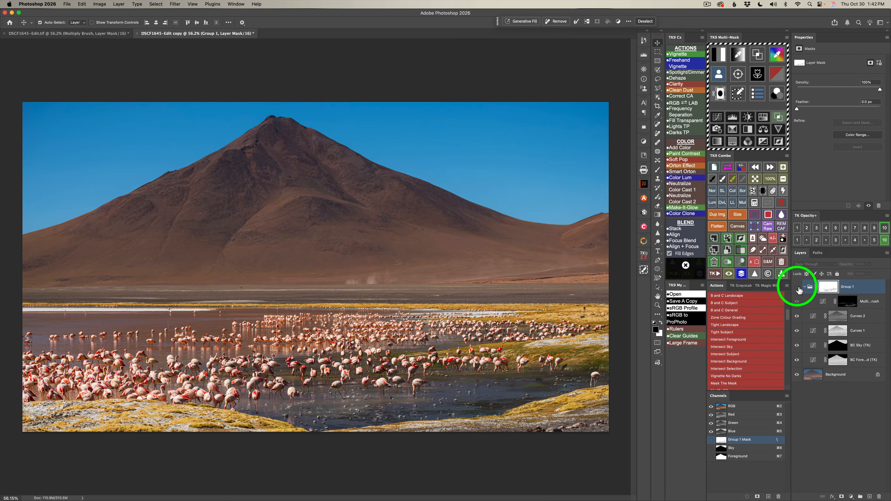
click(798, 288)
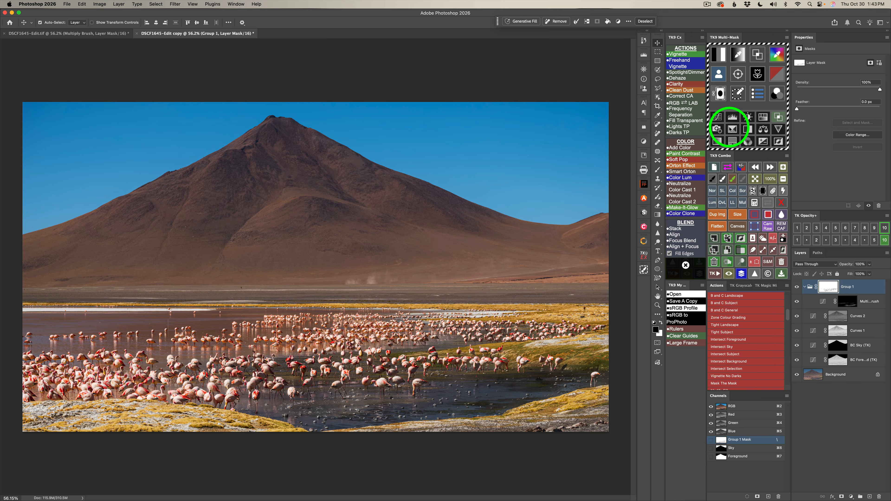
Build a TK9 color mask from the yellow grass on the far shoreline, and narrow its hue range to isolate the grass
click(777, 56)
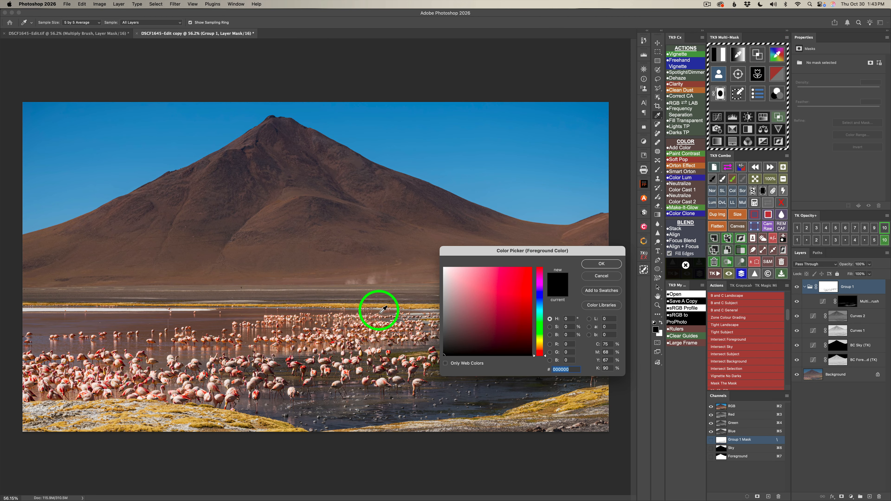
click(368, 307)
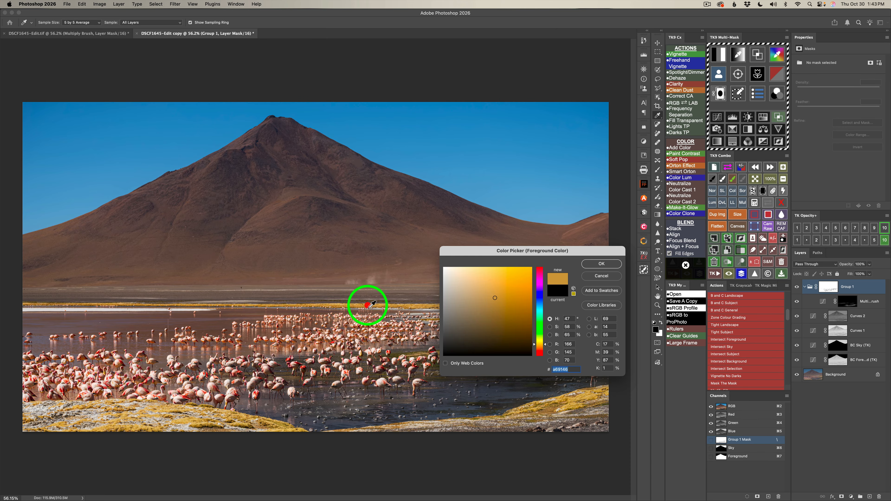
click(609, 266)
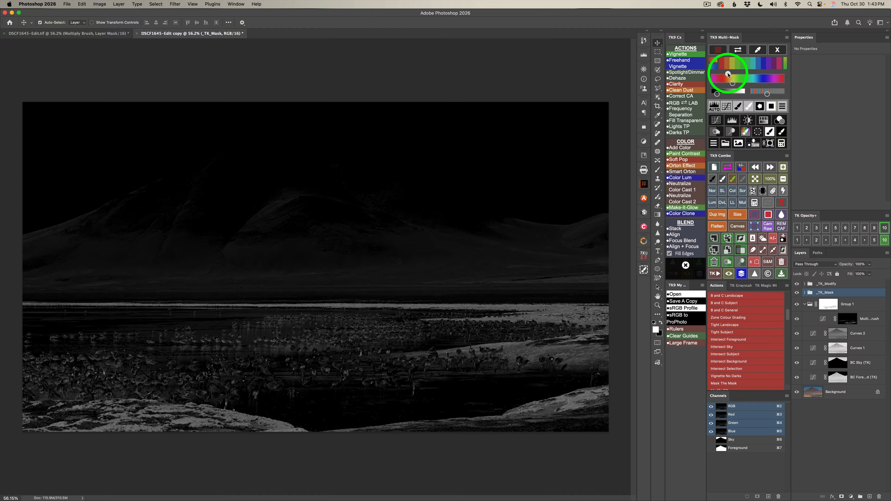
drag(727, 73, 730, 73)
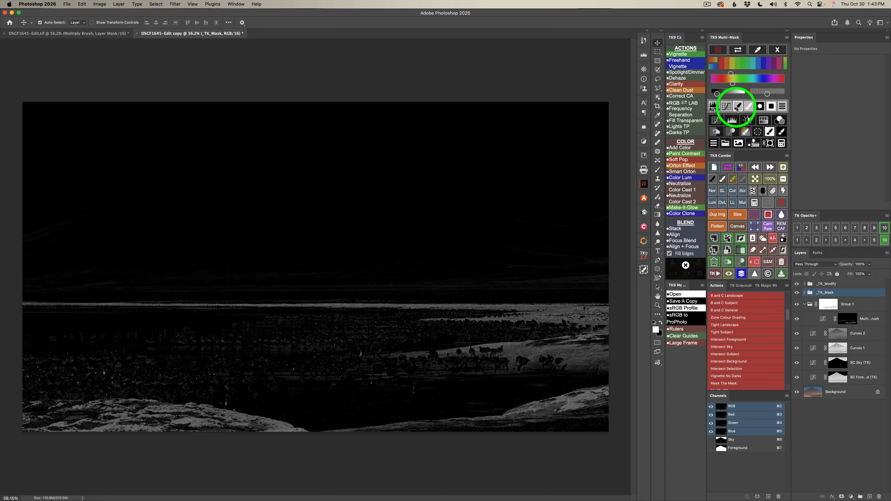
drag(717, 94, 732, 94)
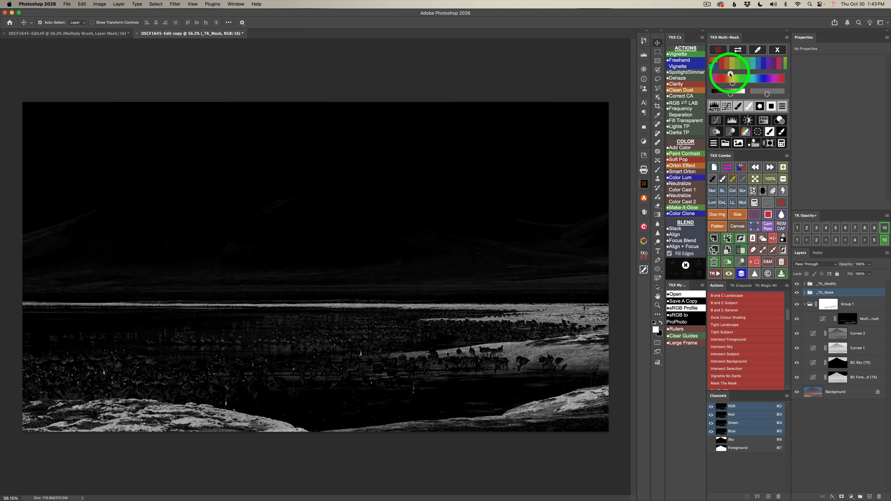
drag(730, 74, 731, 73)
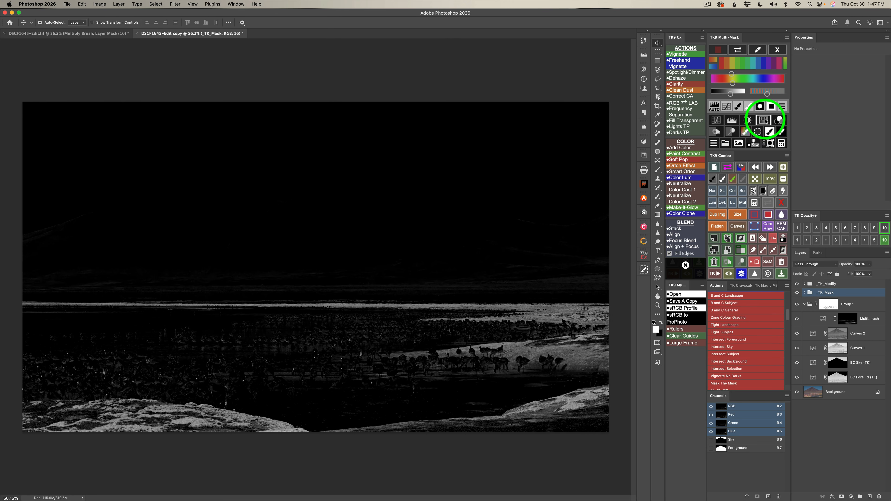
Apply the mask to a Hue/Saturation layer with Hue -4, Saturation +46 and Lightness -21, and move the layer above Group 1
click(765, 121)
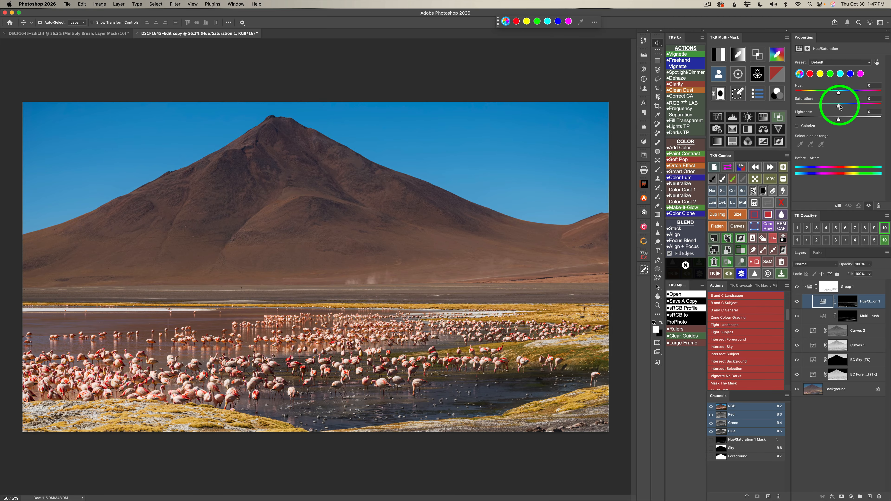
mouse_move(838, 105)
mouse_down()
mouse_move(858, 106)
mouse_move(838, 93)
mouse_up()
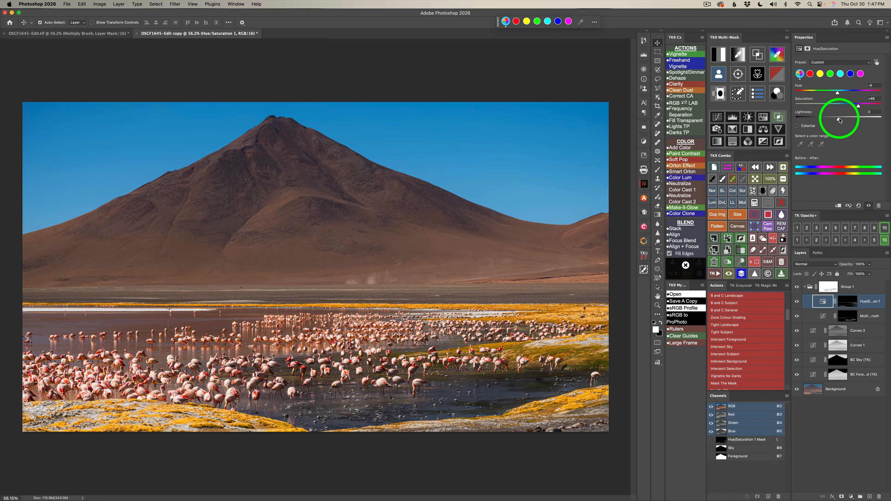
drag(839, 119, 829, 120)
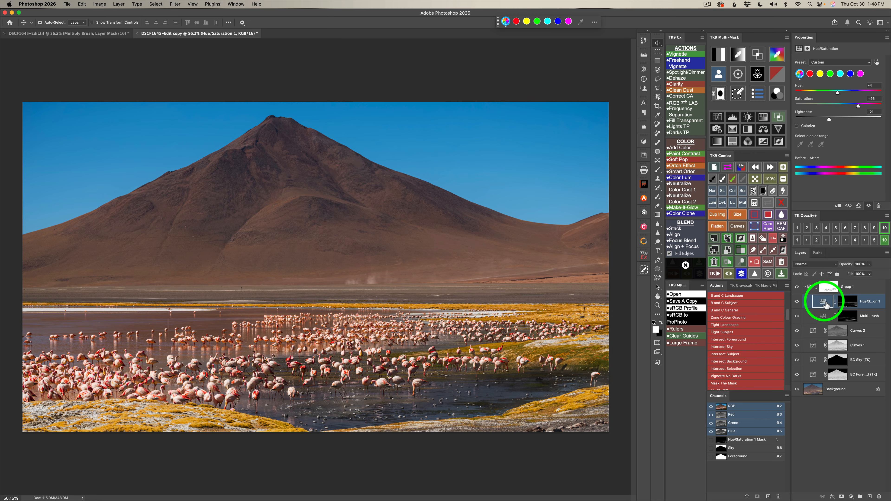
drag(825, 305, 822, 280)
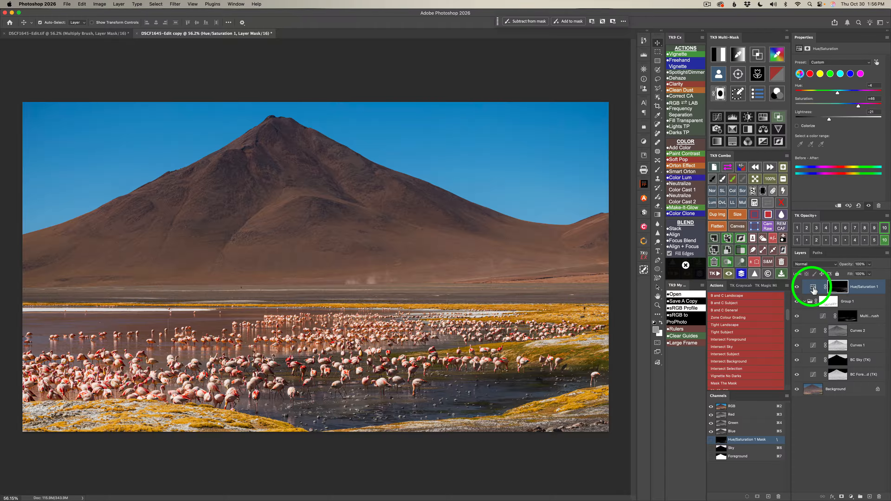
Compare the yellow grass with the Hue/Saturation 1 layer hidden and shown
click(797, 287)
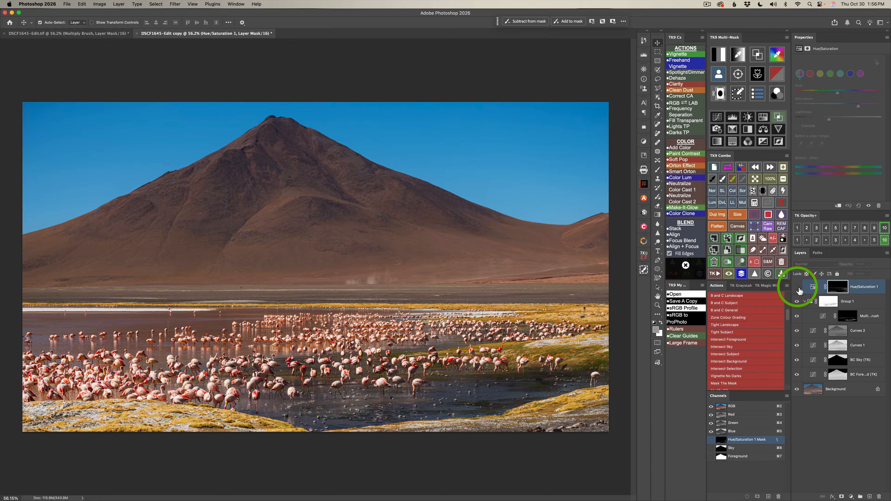
click(797, 286)
click(797, 286)
click(797, 287)
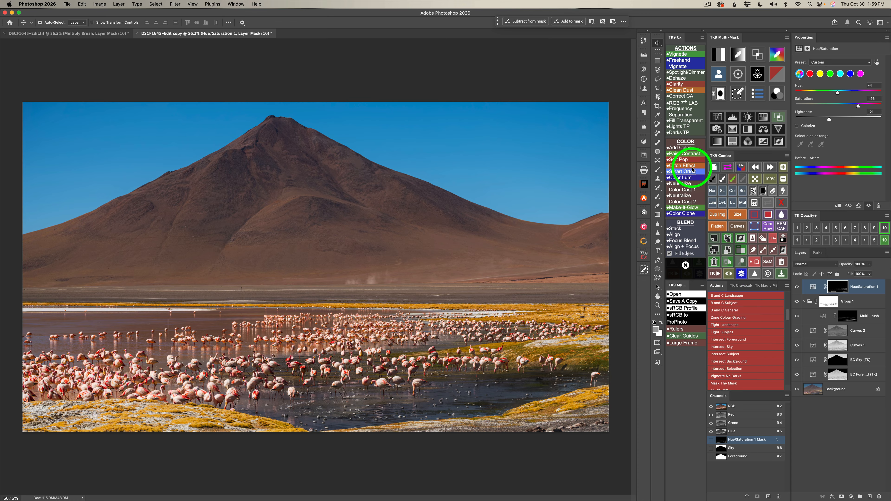
Add a Soft Pop layer, restrict it to the Darks 1 tones with Blend If, and compare it with the gray Blend If off and on
click(681, 159)
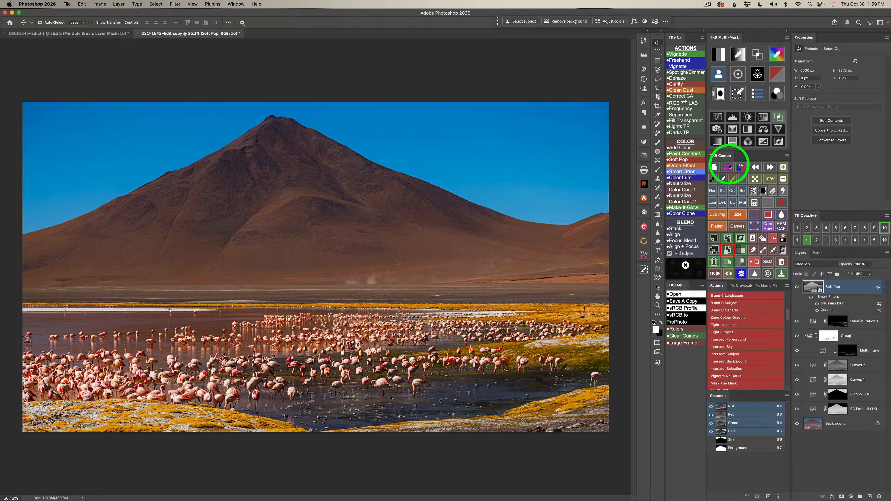
click(779, 117)
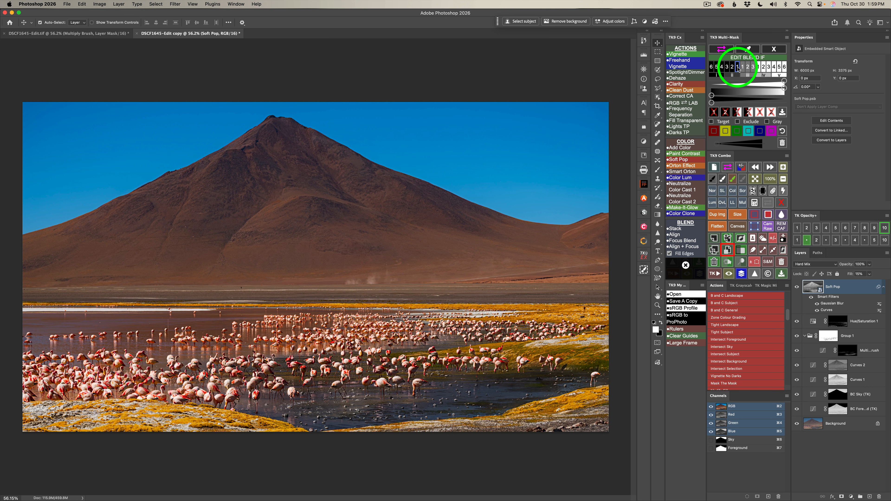
click(737, 68)
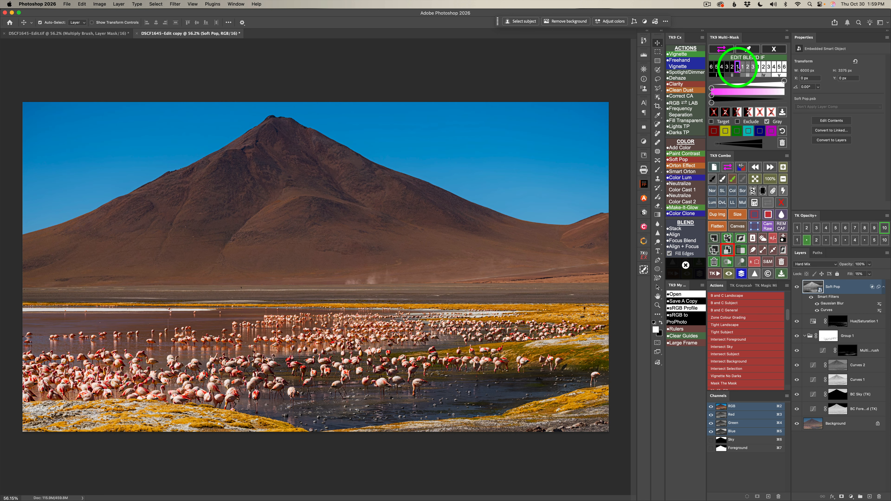
click(767, 121)
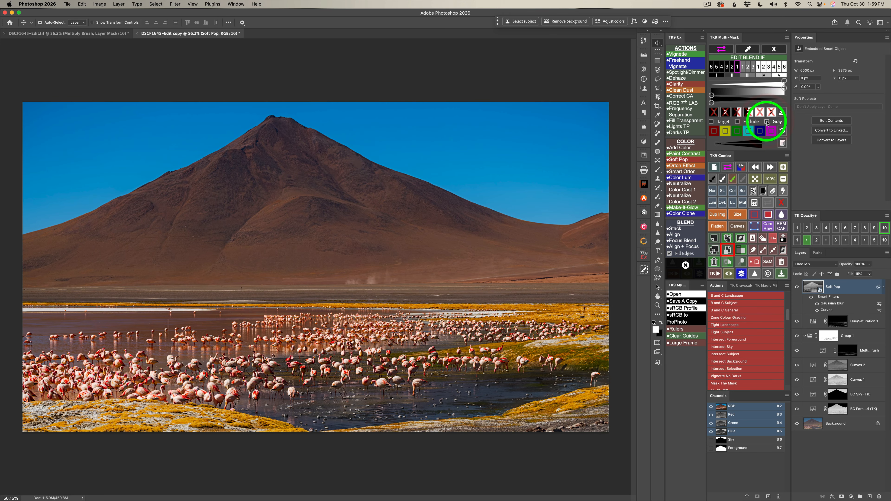
click(767, 122)
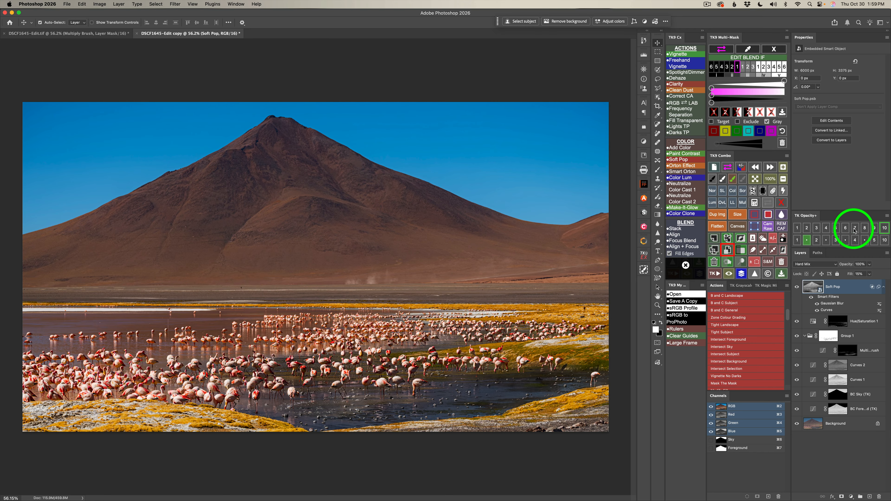
Try different opacities on the Soft Pop layer and set it to 70%
click(797, 228)
click(806, 228)
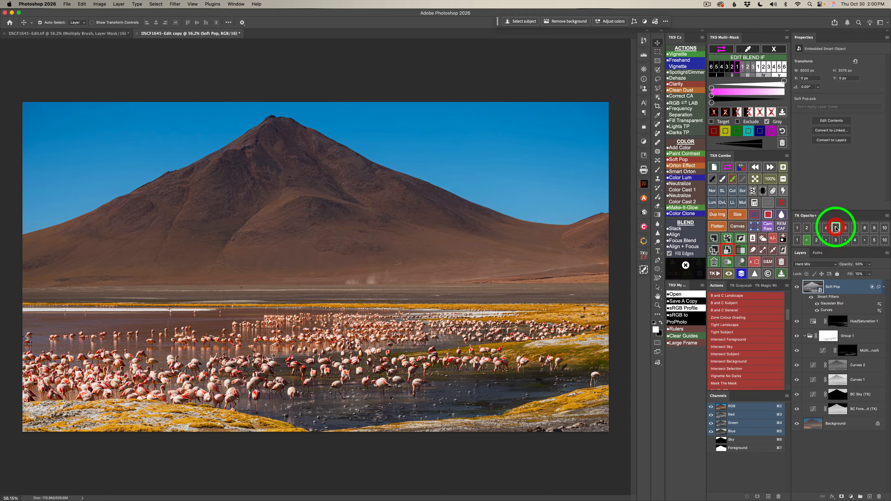
click(846, 229)
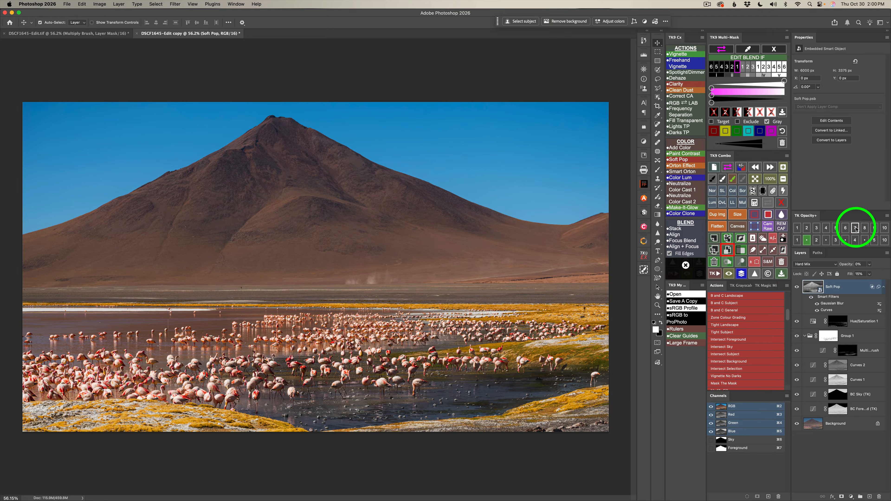
click(856, 229)
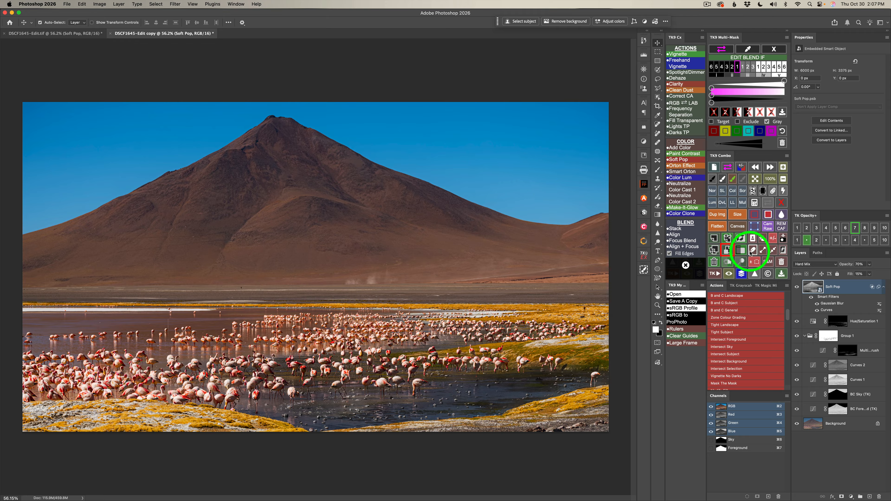
Subtract the saved Sky selection from the Soft Pop layer's mask, and check the layer's effect
click(756, 204)
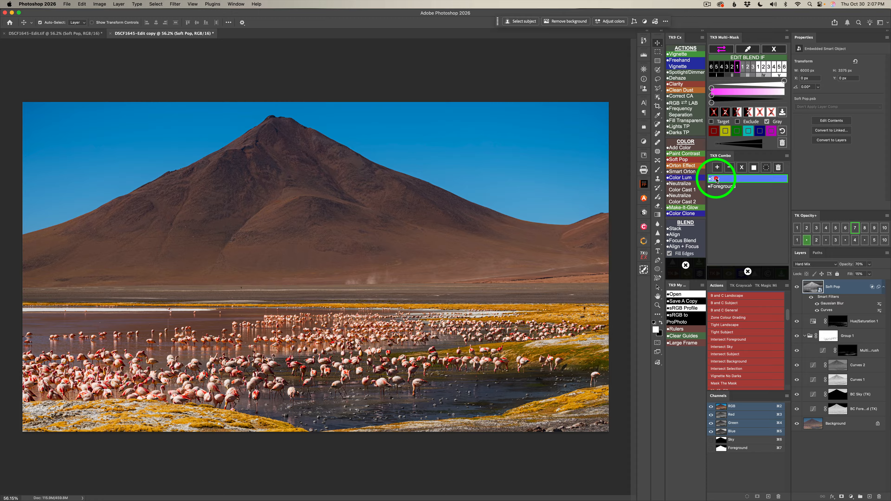
click(729, 168)
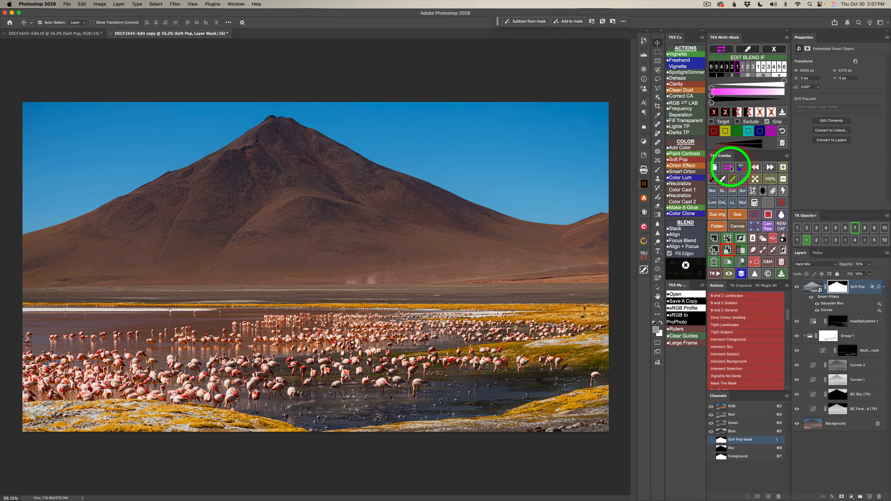
click(796, 288)
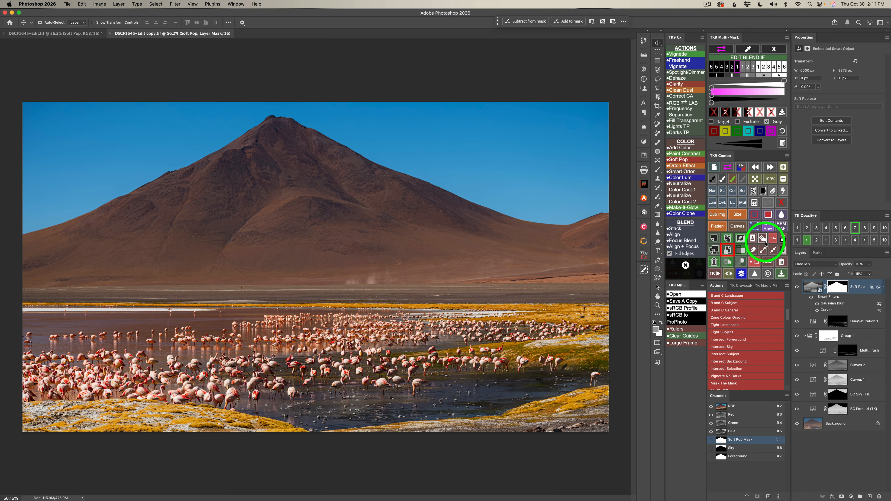
Add a Multiply Brush layer above Soft Pop and restrict it to the Midtones 1 tones with Blend If
click(743, 203)
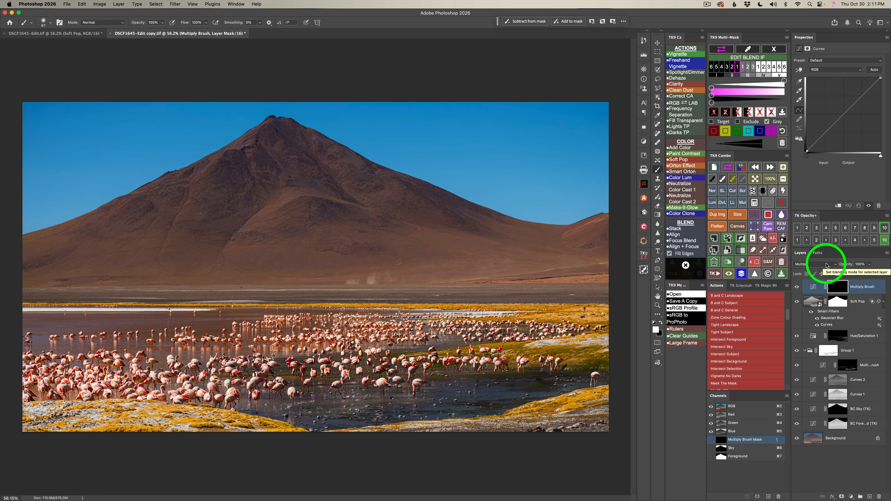
click(773, 49)
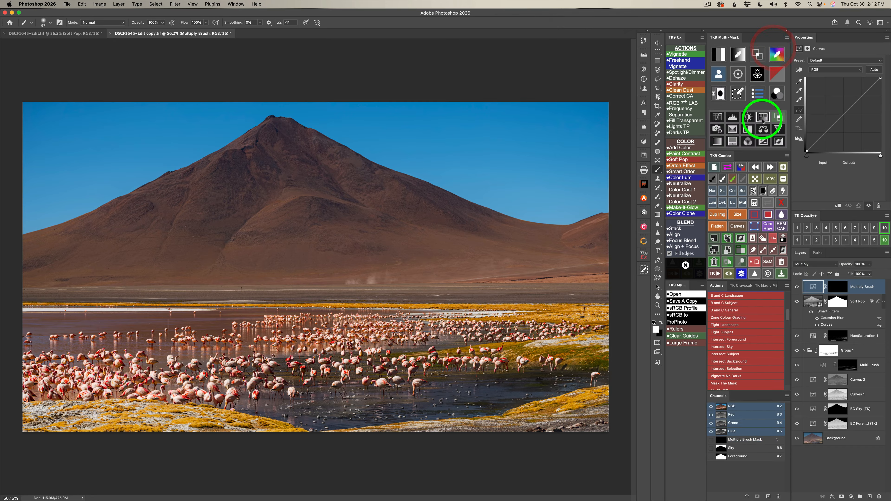
click(779, 117)
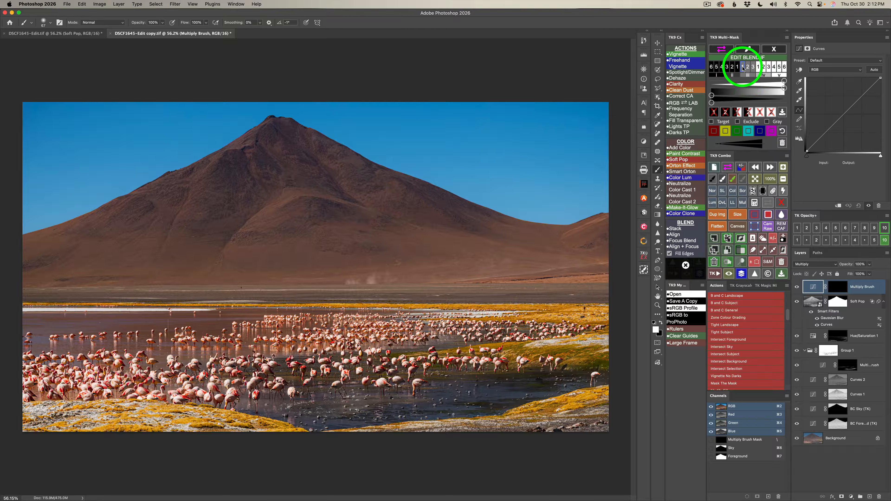
click(743, 68)
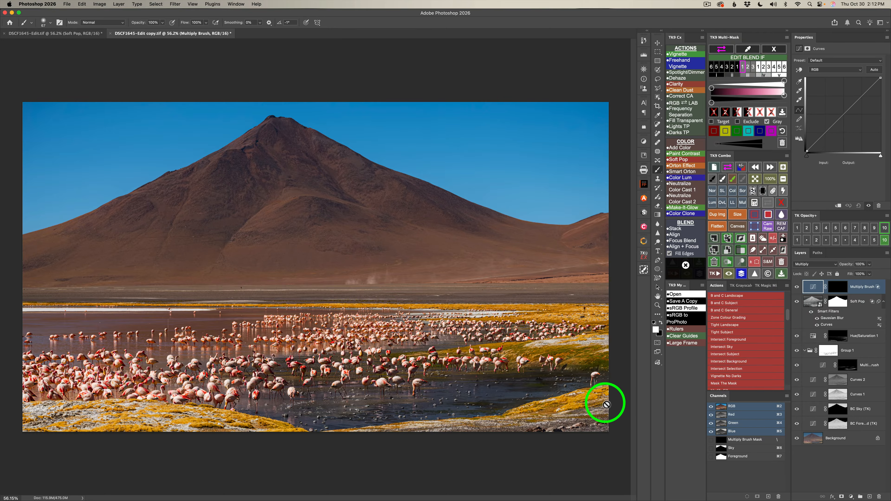
Paint white at 50% brush opacity on the Multiply Brush mask along both grassy foreground banks at the image's lower edge
click(842, 289)
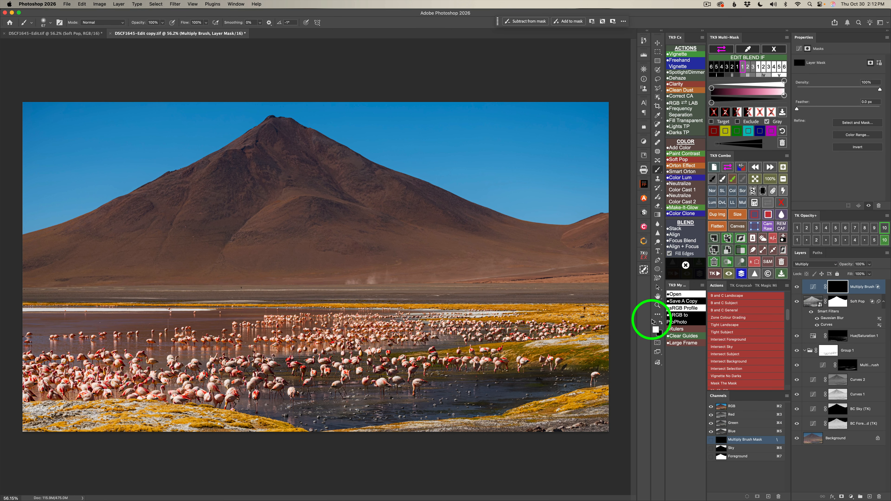
key(5)
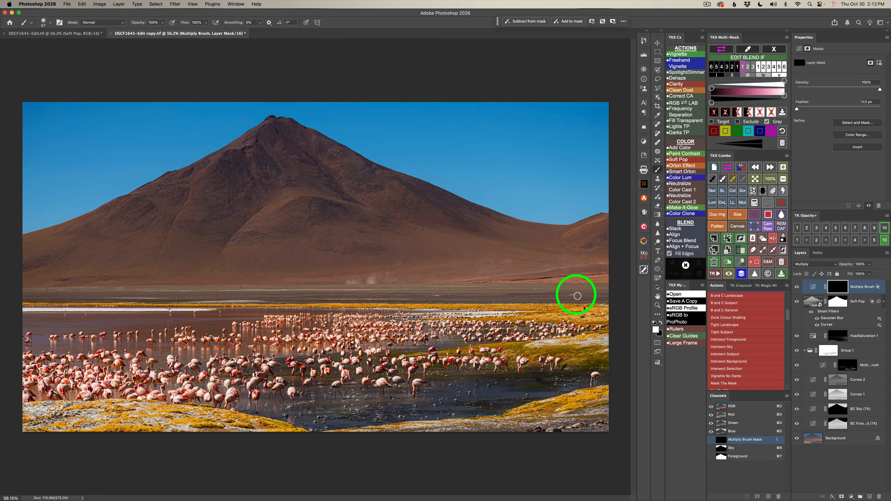
mouse_move(589, 414)
mouse_down()
mouse_move(625, 412)
mouse_move(478, 443)
mouse_up()
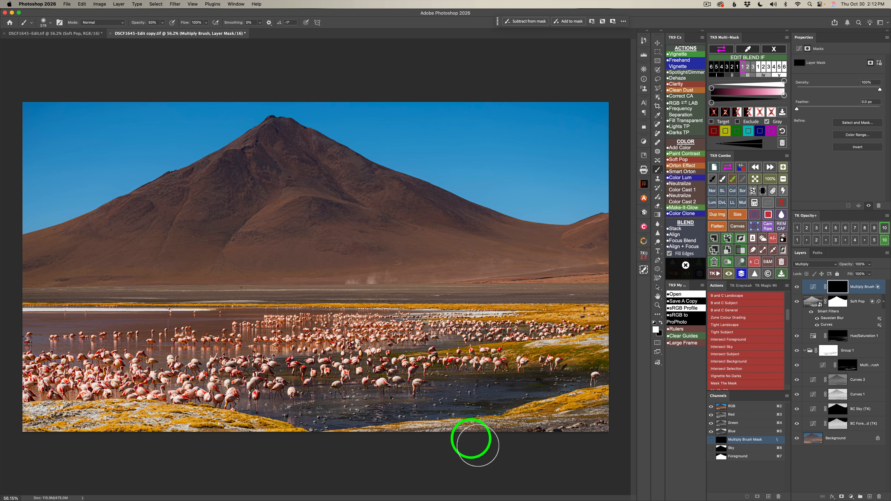
drag(355, 450, 492, 440)
drag(515, 441, 616, 417)
drag(129, 441, 197, 438)
drag(61, 435, 89, 429)
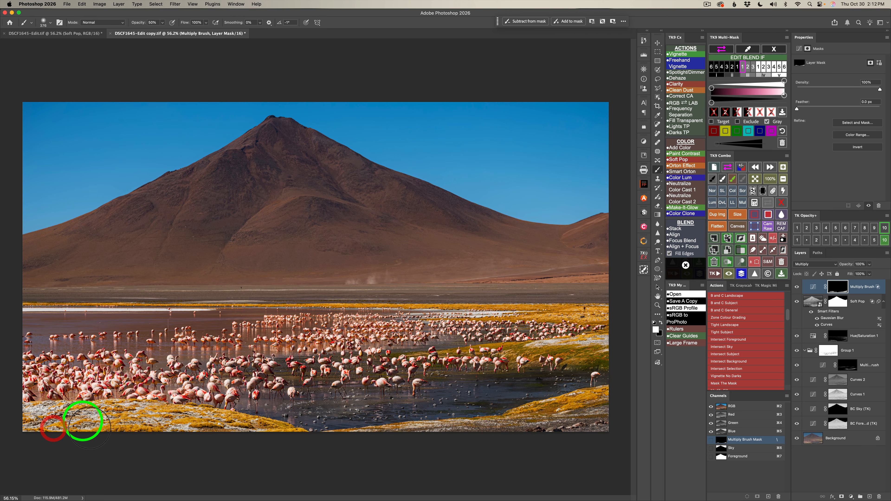
drag(7, 439, 204, 432)
drag(91, 438, 285, 441)
drag(220, 441, 273, 450)
drag(115, 441, 138, 440)
mouse_move(29, 436)
mouse_down()
mouse_move(74, 431)
mouse_move(167, 442)
mouse_up()
drag(491, 452, 503, 453)
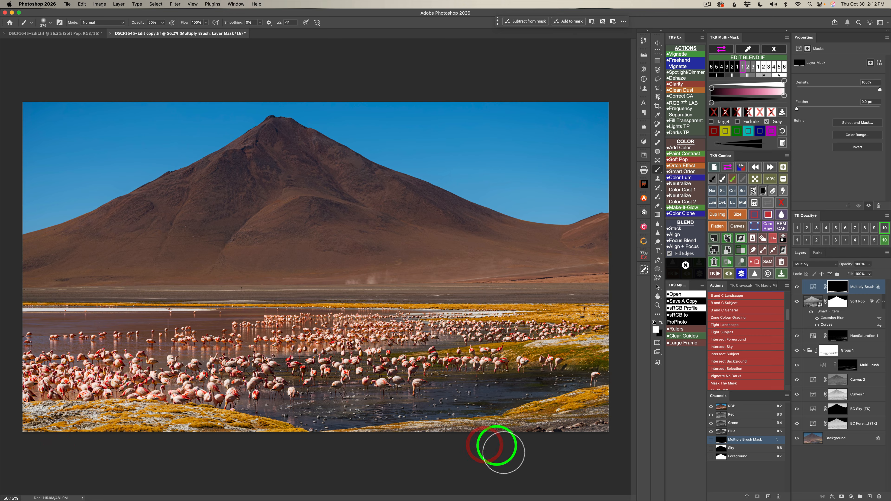
Compare the foreground with the Multiply Brush layer hidden and shown, and set the layer's opacity to 80%
click(798, 287)
click(798, 287)
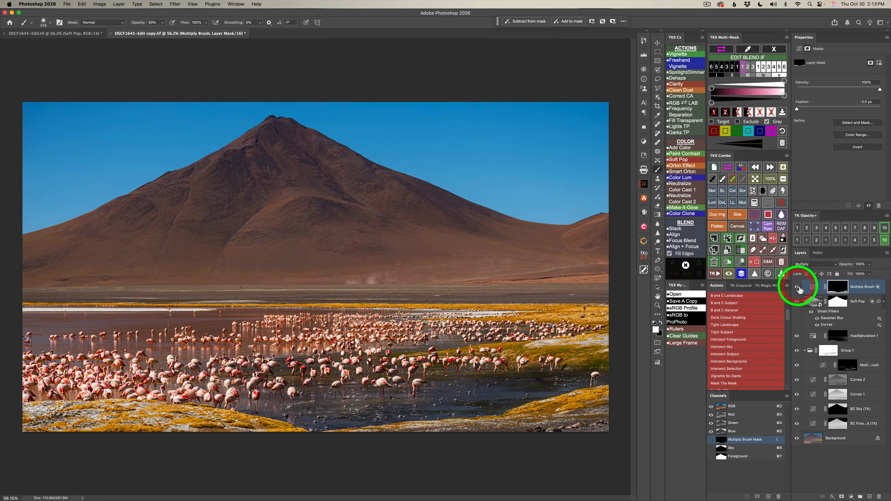
click(798, 287)
click(798, 287)
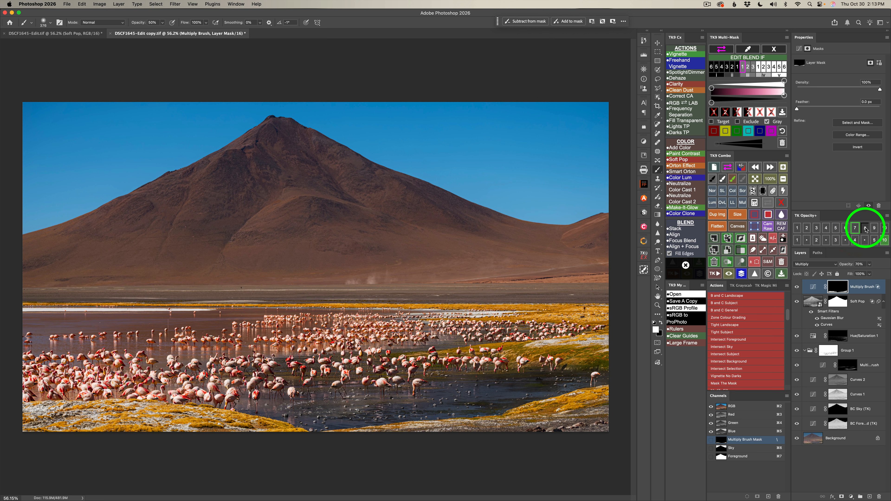
click(866, 230)
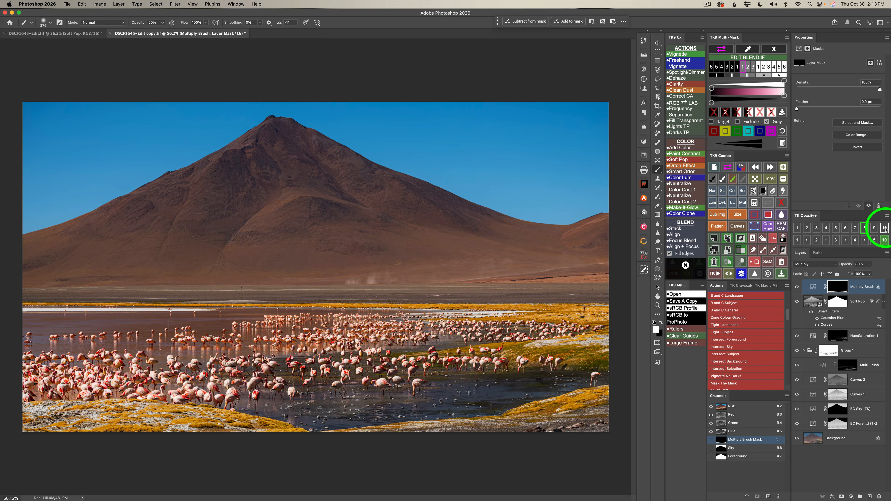
Keep the Multiply Brush layer at 80% opacity and compare the image with the layer hidden and shown
click(866, 230)
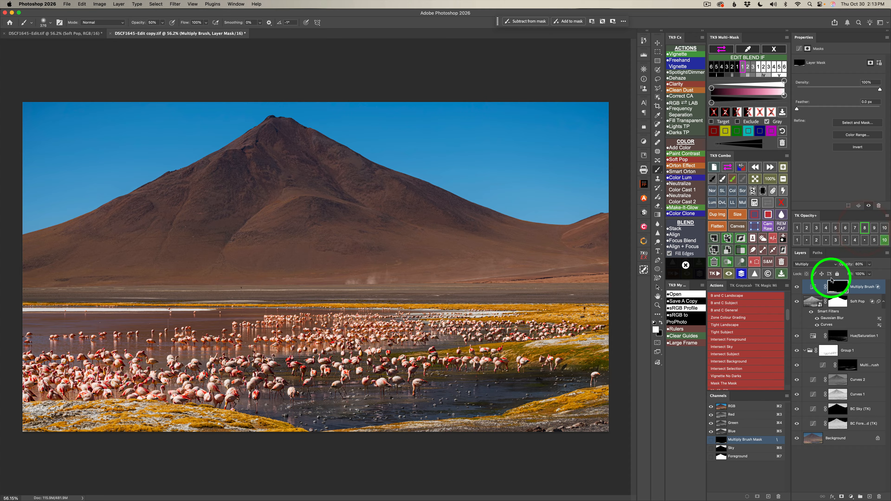
click(797, 287)
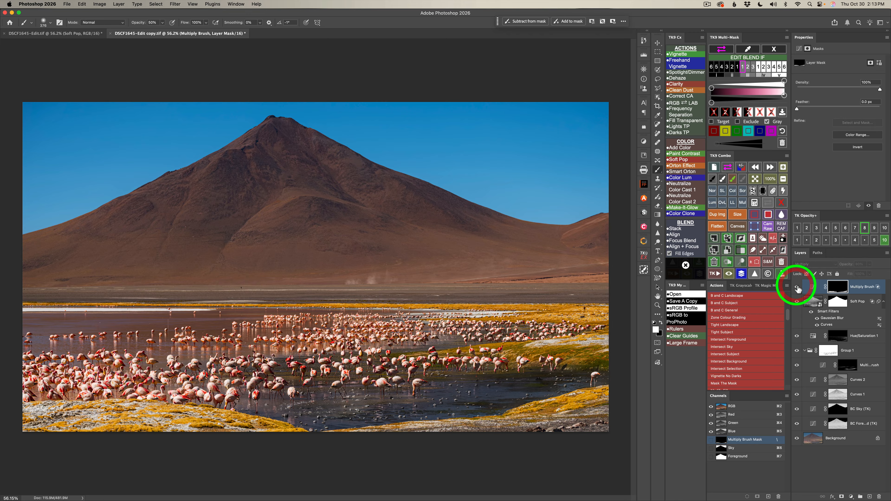
click(797, 286)
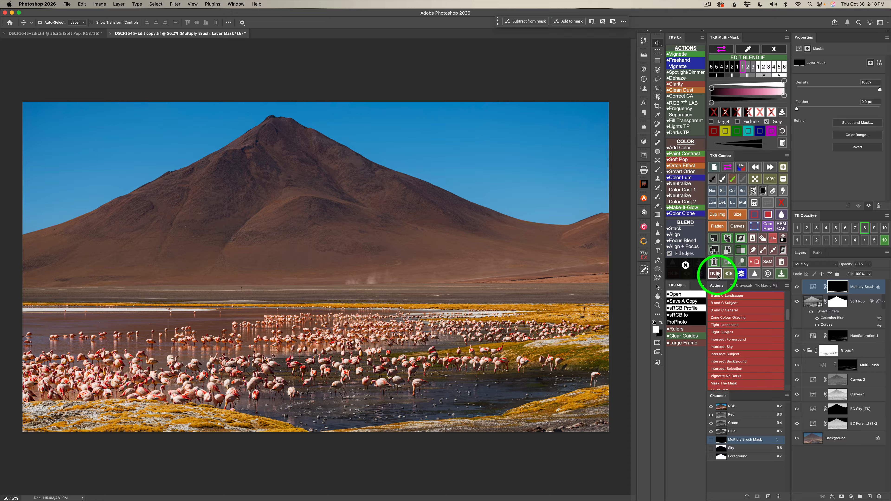
Add a Color Luminosity layer with Reds 49, Yellows 101, Cyans 118, Blues 20 and Magentas 51, and compare it hidden and shown
click(682, 178)
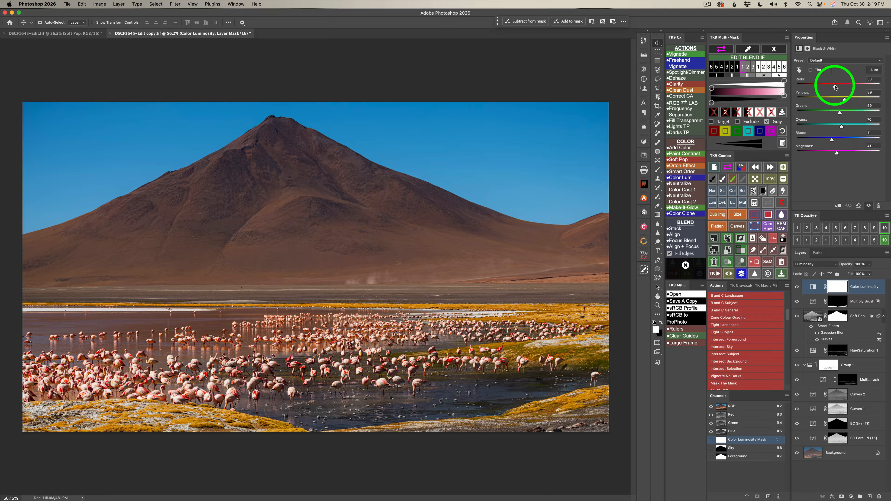
drag(833, 86, 838, 86)
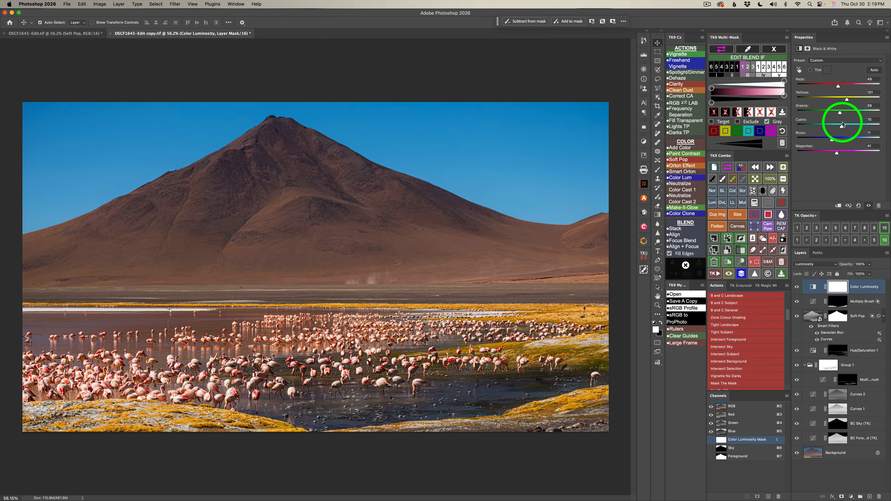
drag(842, 127, 849, 128)
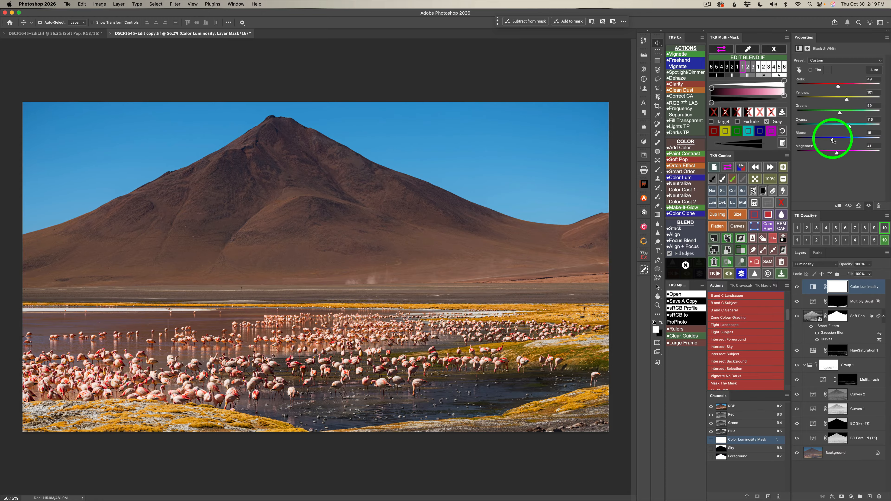
drag(832, 138, 833, 138)
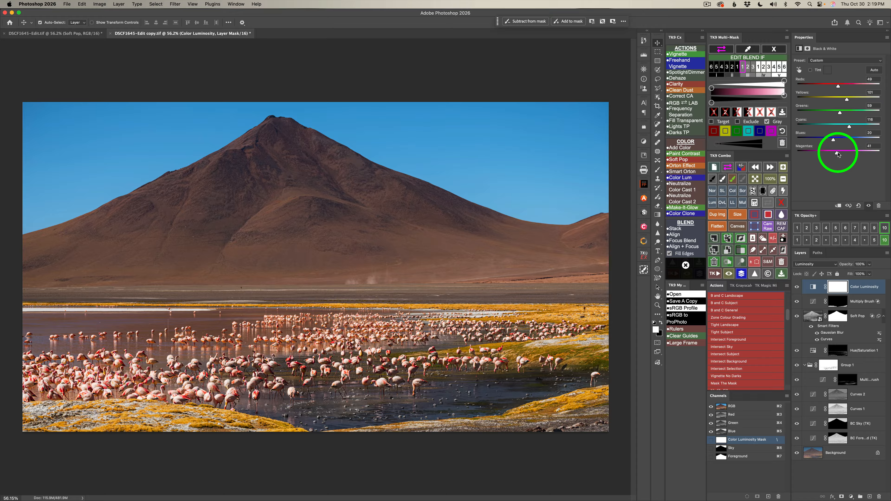
drag(838, 155, 838, 155)
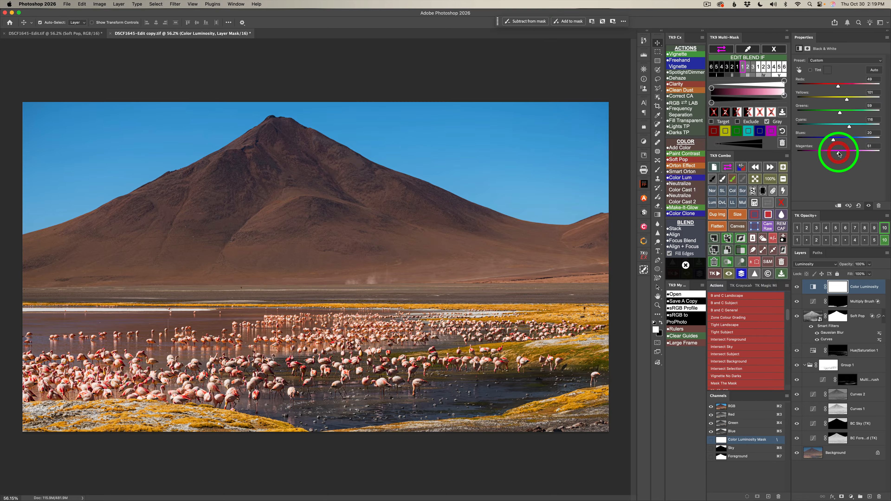
click(797, 287)
click(797, 287)
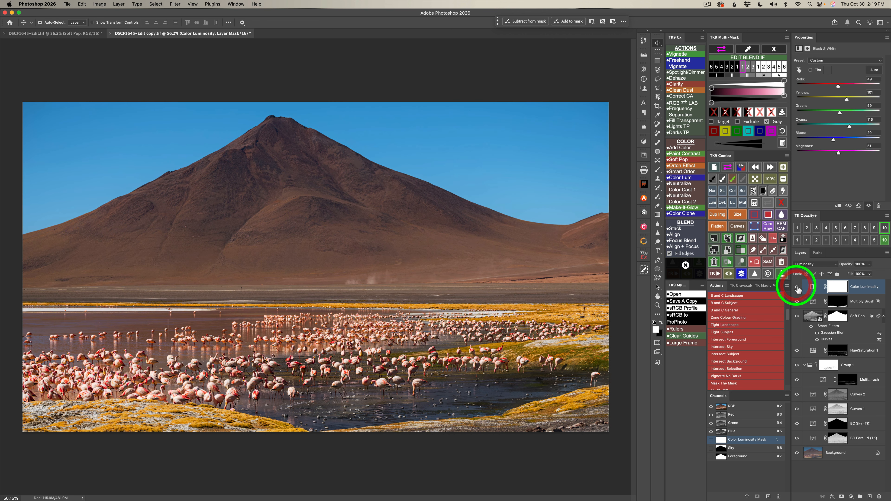
click(798, 287)
click(797, 287)
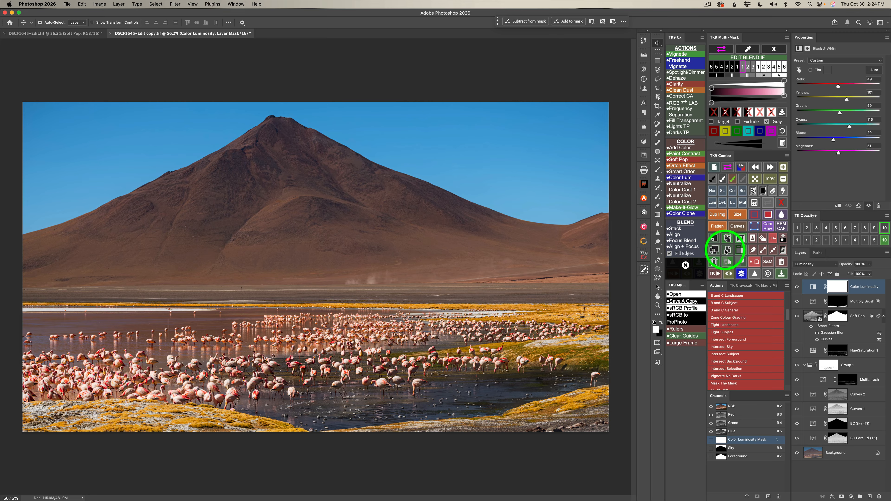
Leave Blend If, build a Vibrance 4 mask, and output it to a Color and vibrance adjustment layer
click(777, 51)
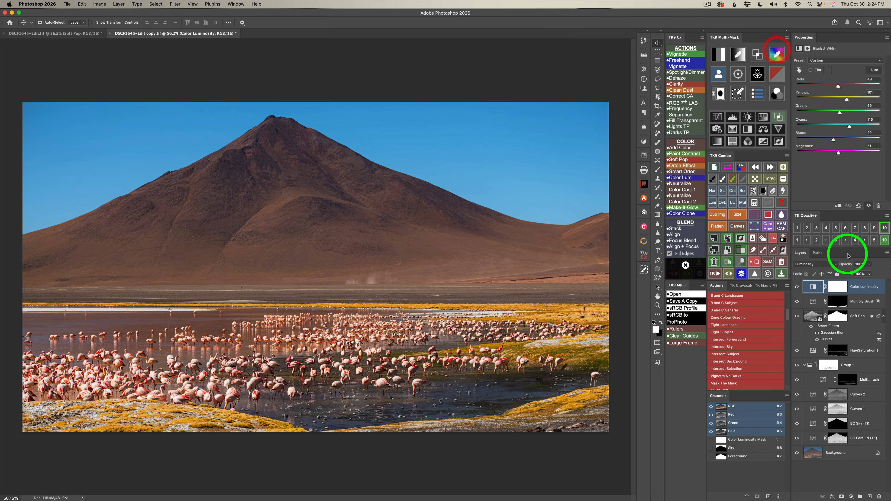
click(778, 119)
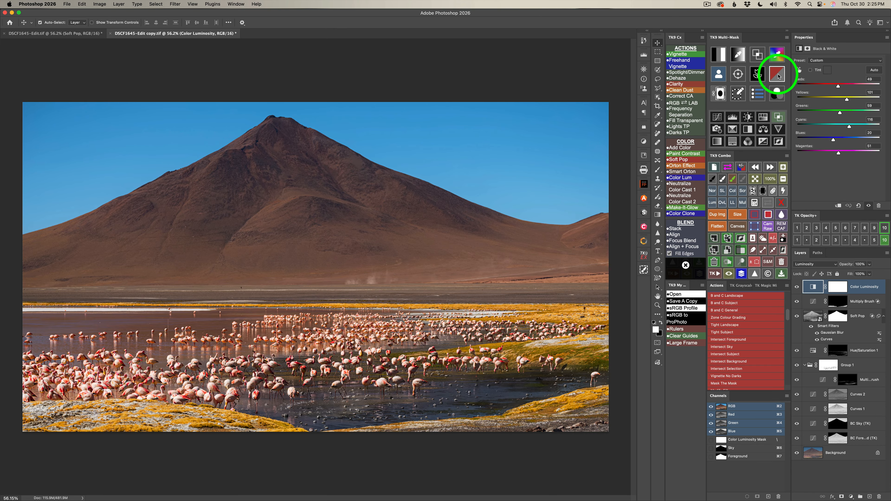
click(778, 78)
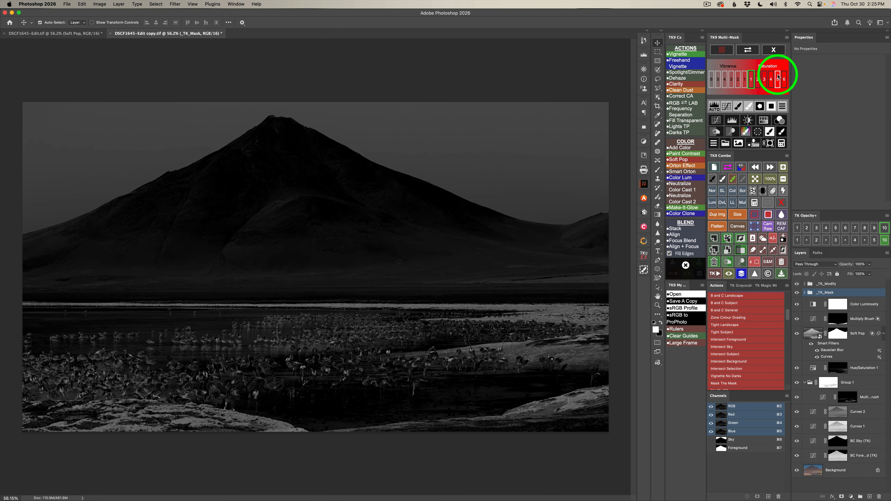
click(724, 80)
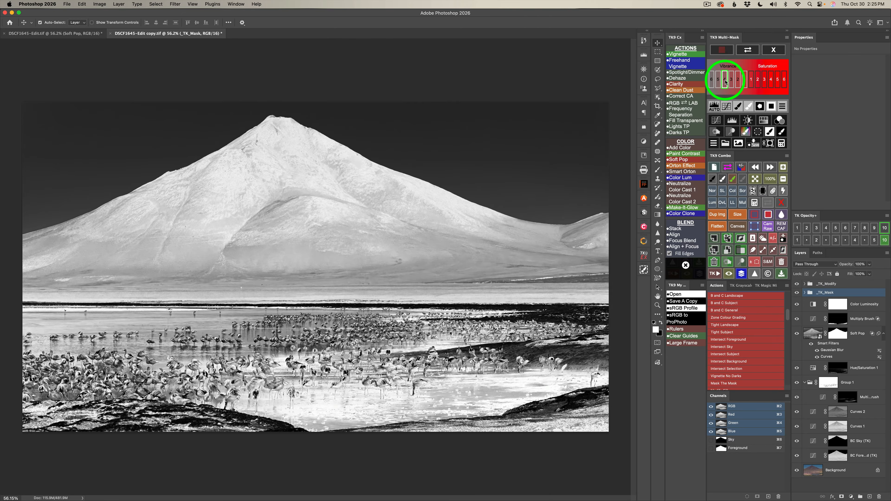
click(717, 145)
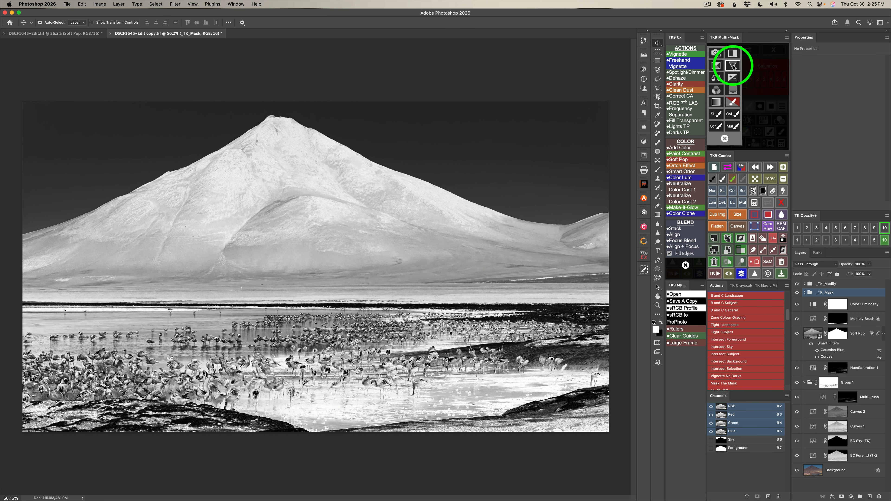
click(733, 66)
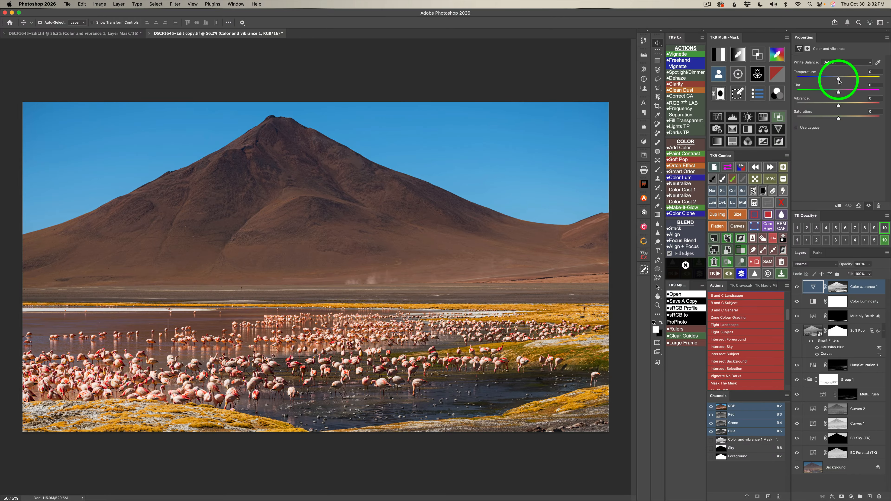
Set the Color and vibrance layer's Temperature to +4 and Saturation to +20, and compare the image with the layer hidden and shown
mouse_move(838, 81)
mouse_down()
mouse_move(855, 80)
mouse_move(840, 81)
mouse_up()
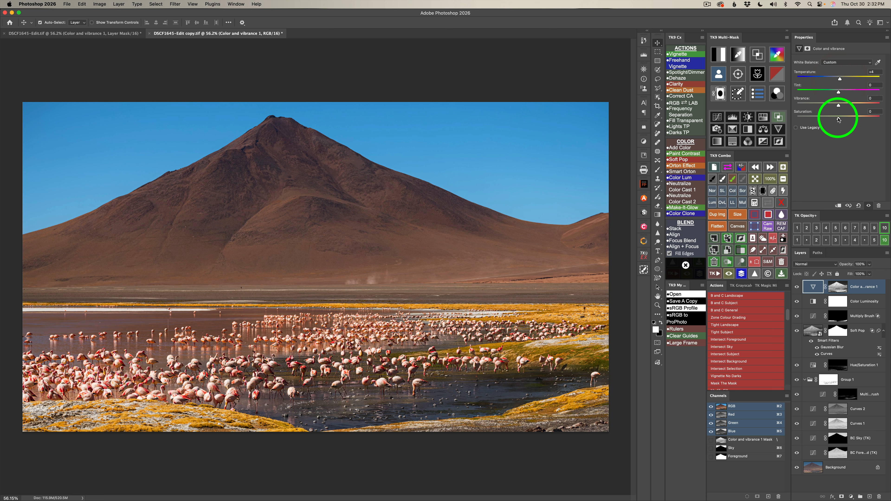
drag(838, 120, 846, 119)
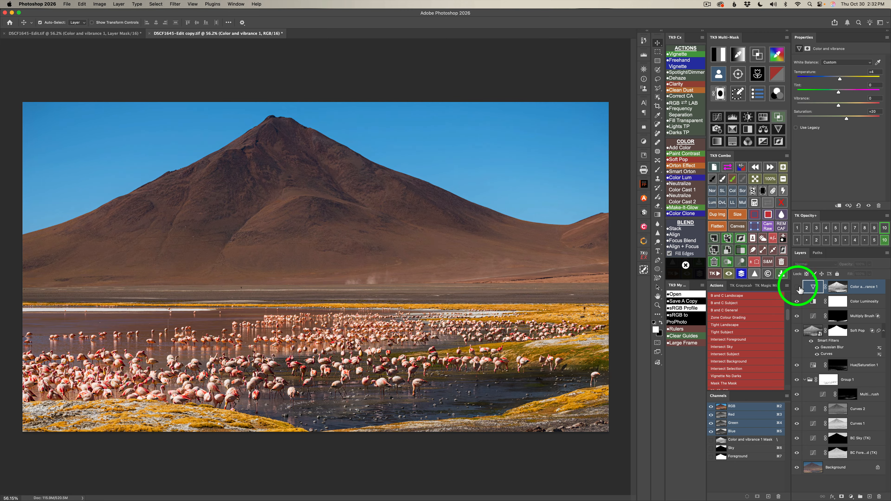
click(796, 287)
click(797, 287)
click(797, 287)
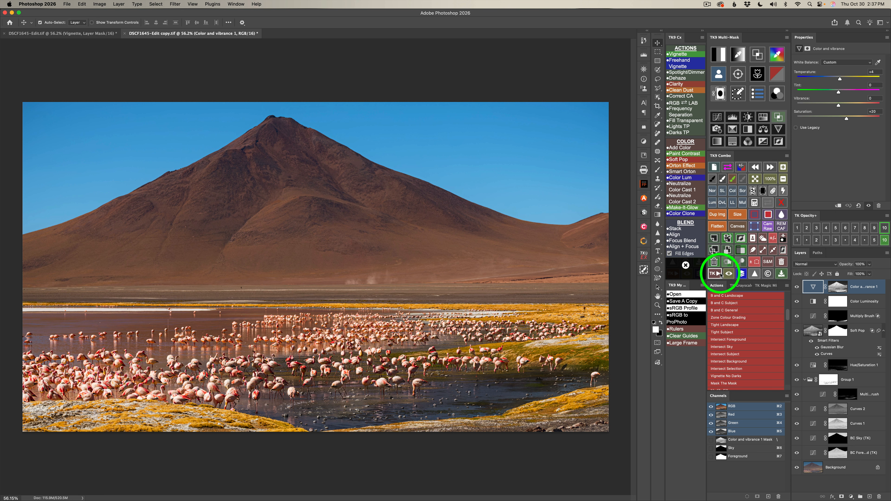
Add a Vignette layer using a 415.9-pixel Gaussian Blur, and restrict it with the saved Blend If preset 2
click(681, 54)
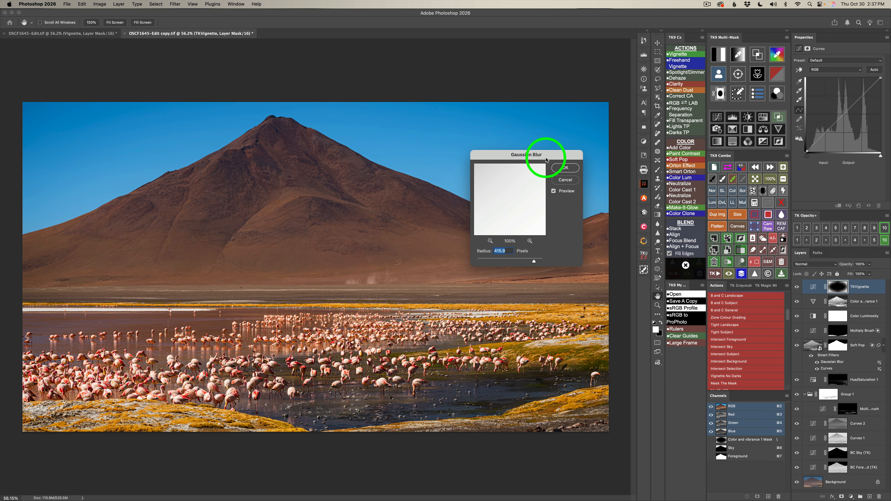
click(566, 168)
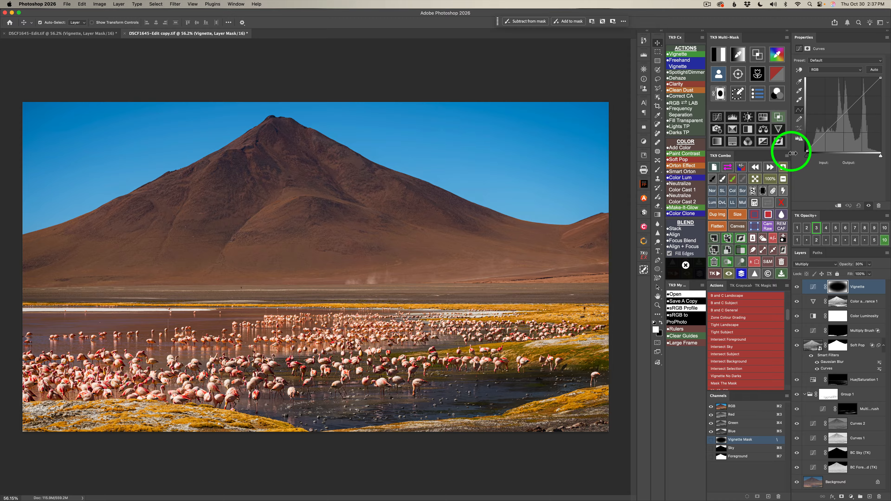
click(778, 117)
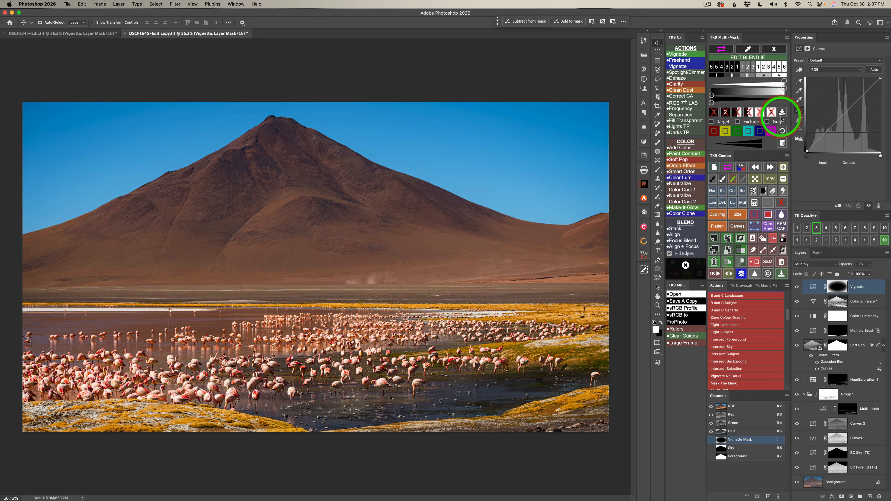
click(725, 113)
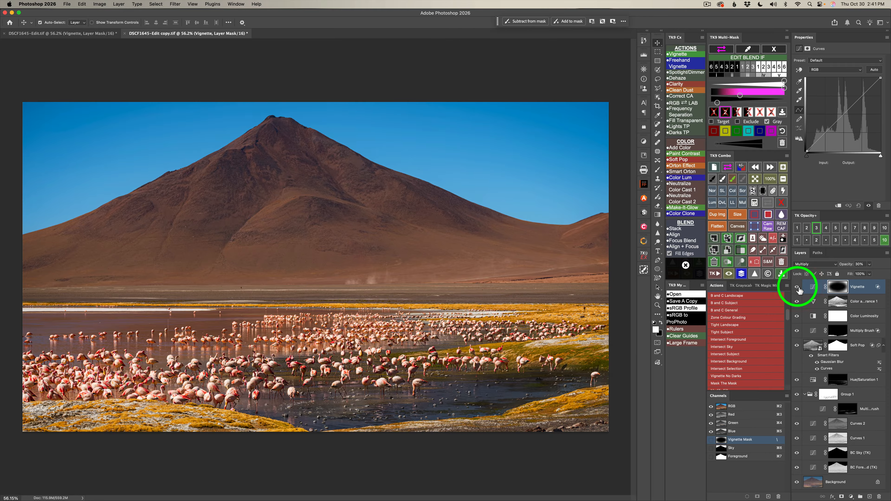
Compare the photo with the Vignette layer hidden and shown, and with all the adjustment layers hidden and shown
click(797, 287)
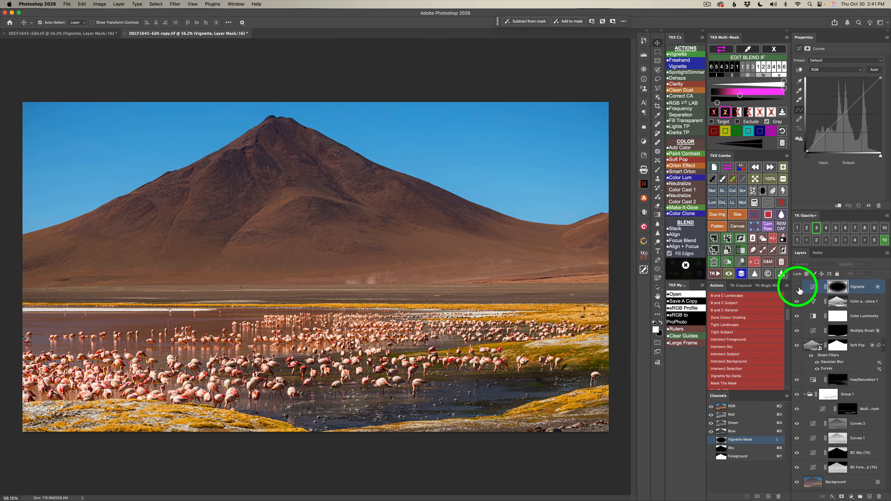
click(797, 287)
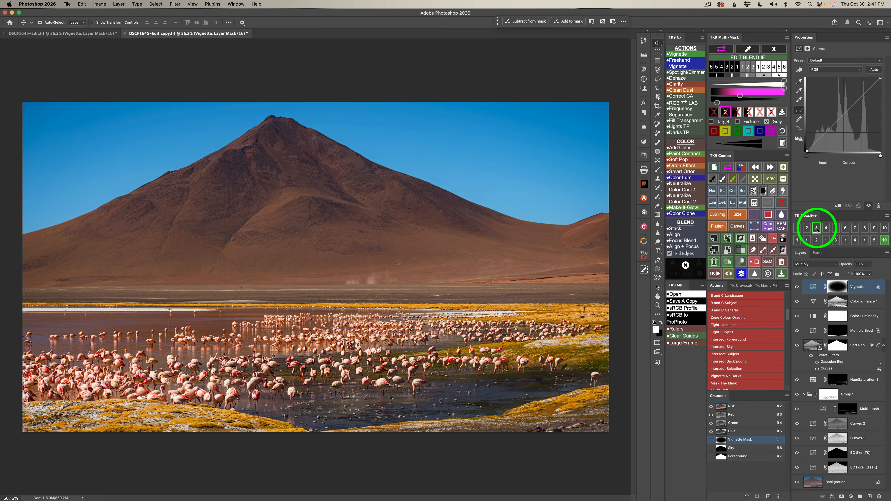
click(741, 274)
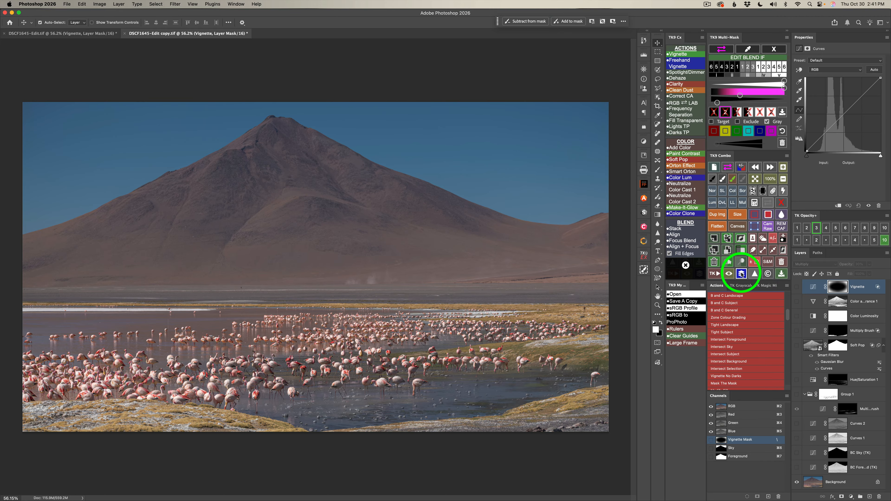
click(741, 274)
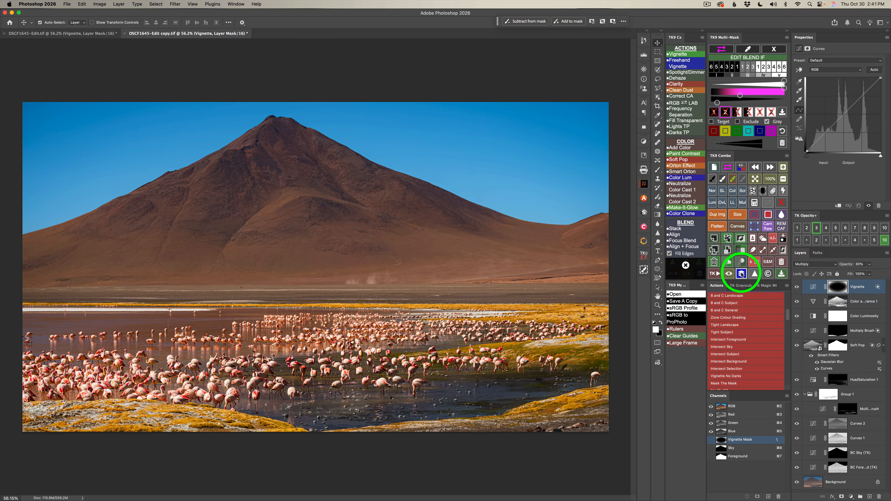